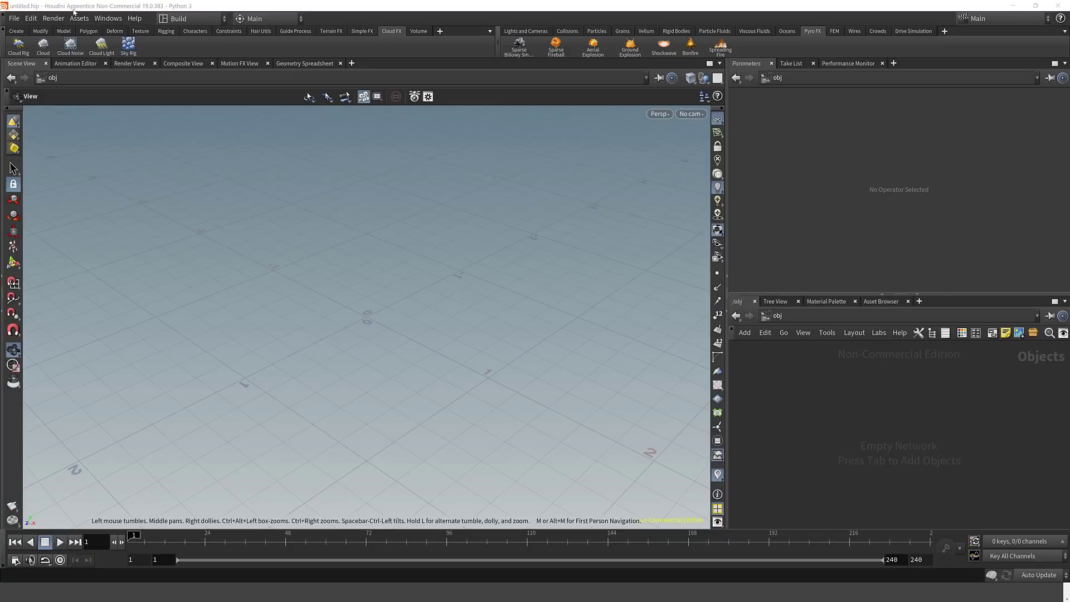
Show the Create shelf with the Box, Sphere, Tube and other geometry tools.
left_click(17, 32)
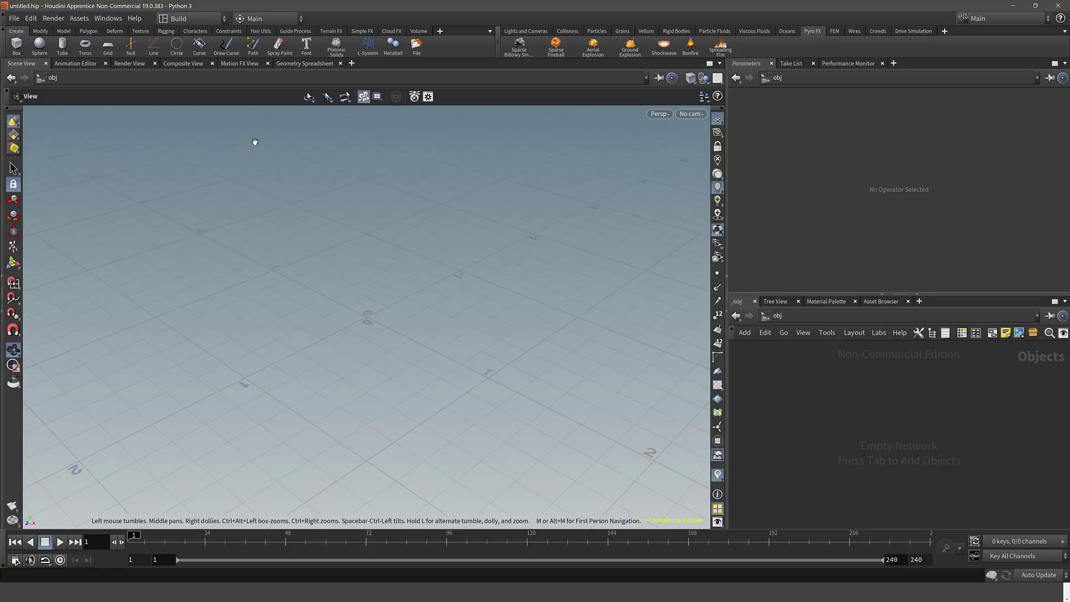
Build a Terrain: Islands network from the Terrain FX shelf and view its node chain.
left_click(332, 31)
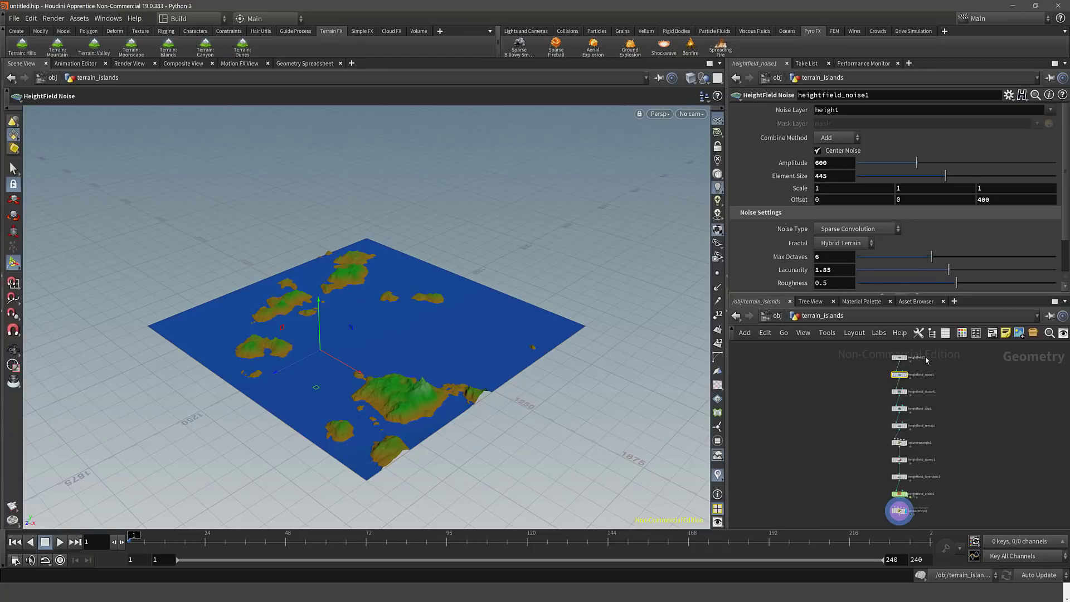
scroll(964, 397, "up", 4)
middle_click_drag(964, 398, 986, 475)
scroll(893, 392, "down", 5)
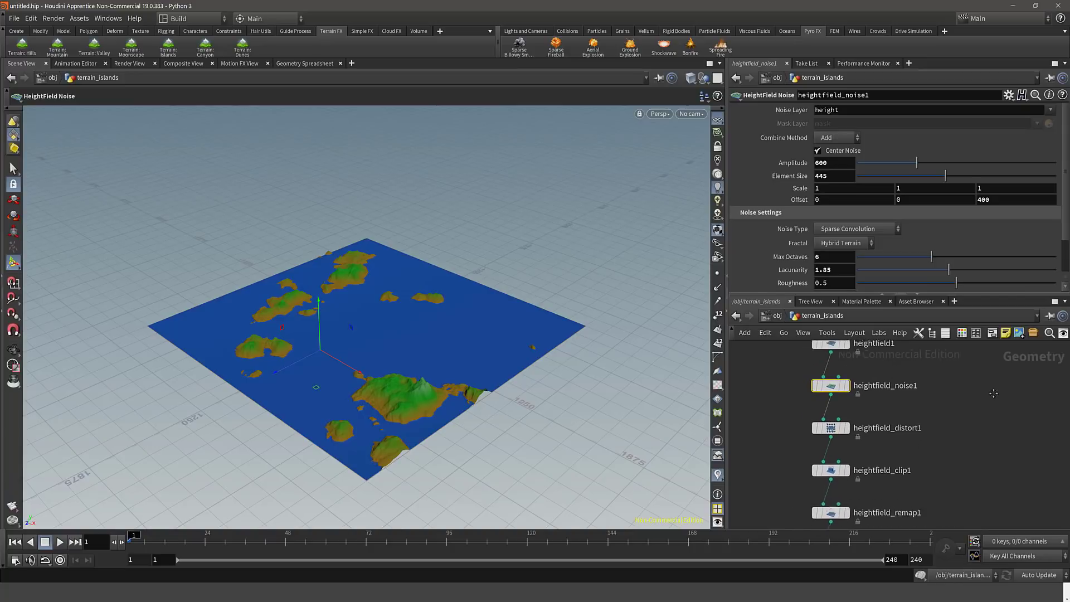
Switch heightfield_noise1's Noise Type to Simplex for more rugged islands.
scroll(988, 449, "down", 5)
middle_click_drag(981, 470, 947, 456)
scroll(947, 452, "up", 8)
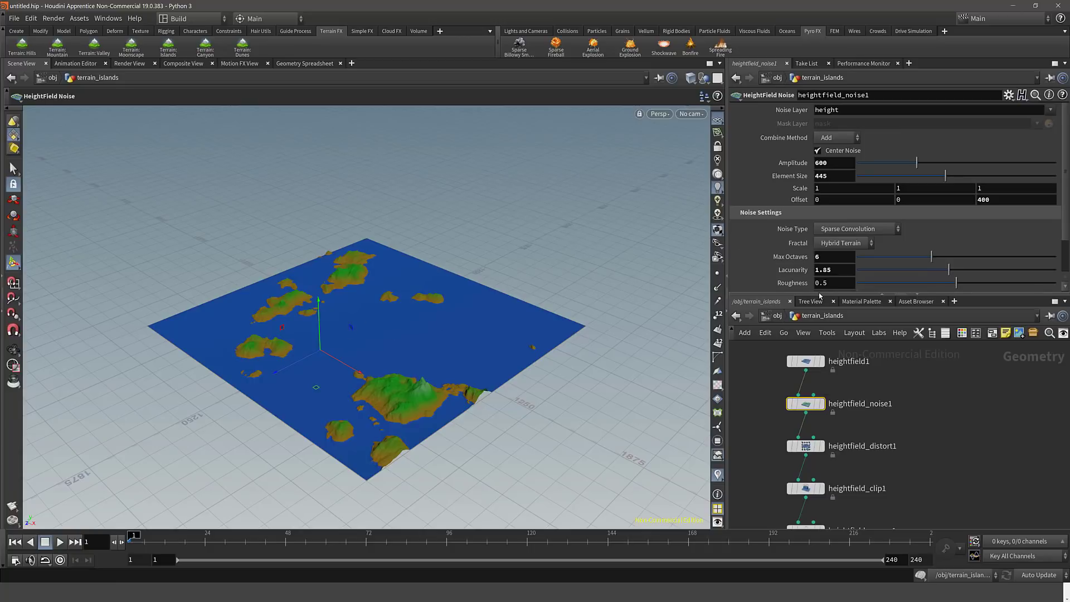
scroll(799, 264, "down", 1)
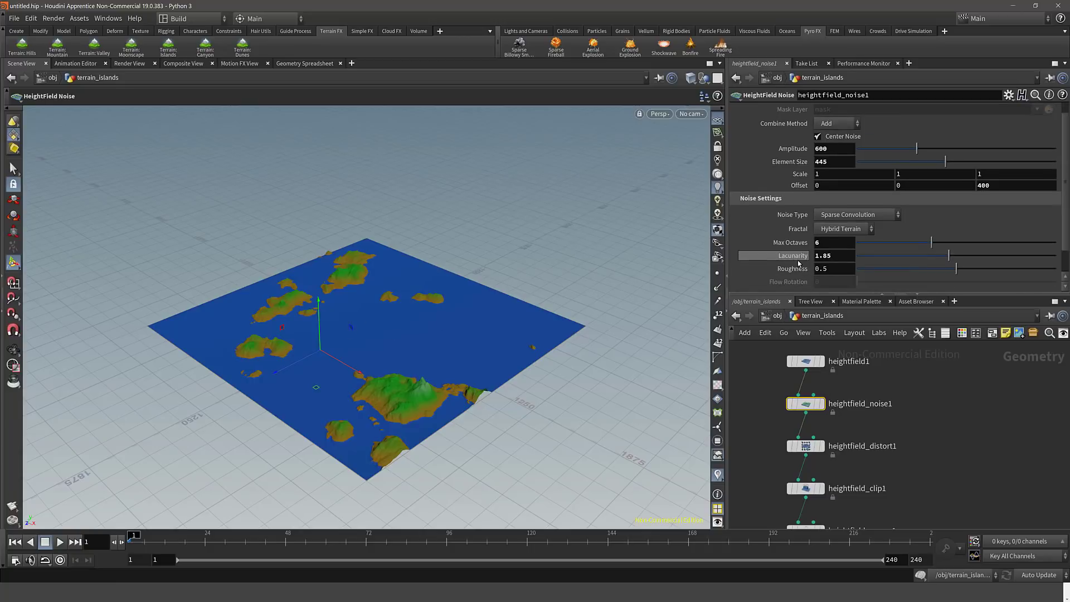
left_click(869, 215)
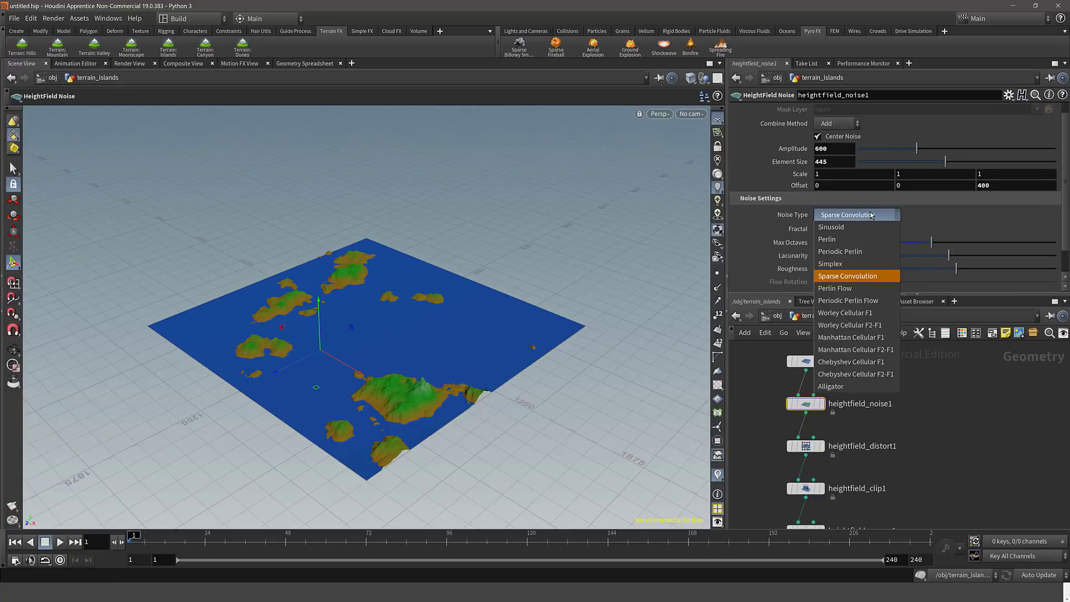
left_click(844, 267)
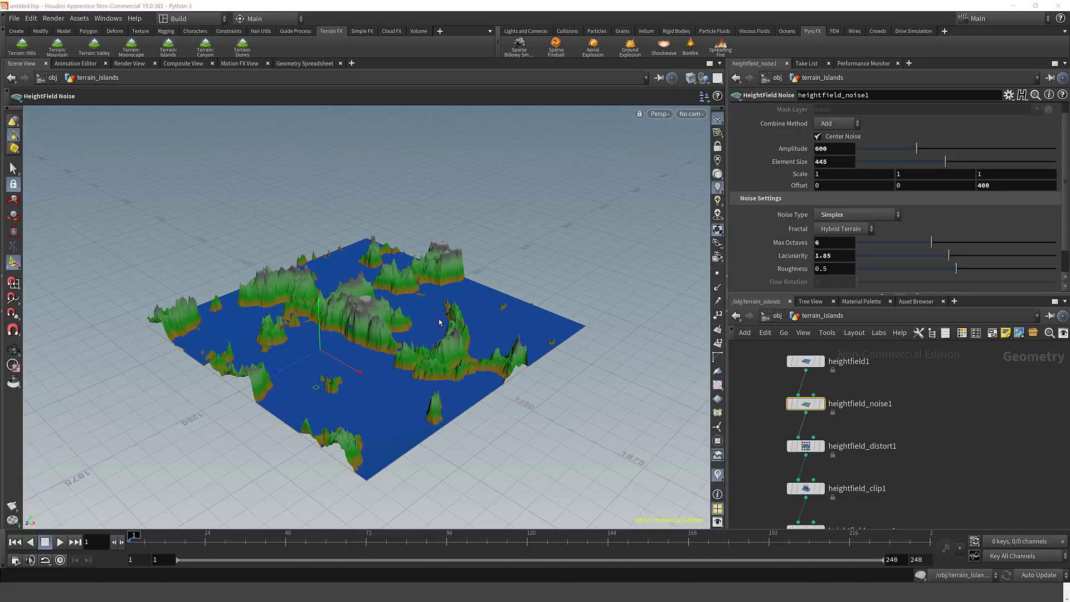
Lower heightfield_erode1's Global Erosion Rate to about 1.531.
middle_click_drag(994, 471, 974, 345)
left_click(786, 391)
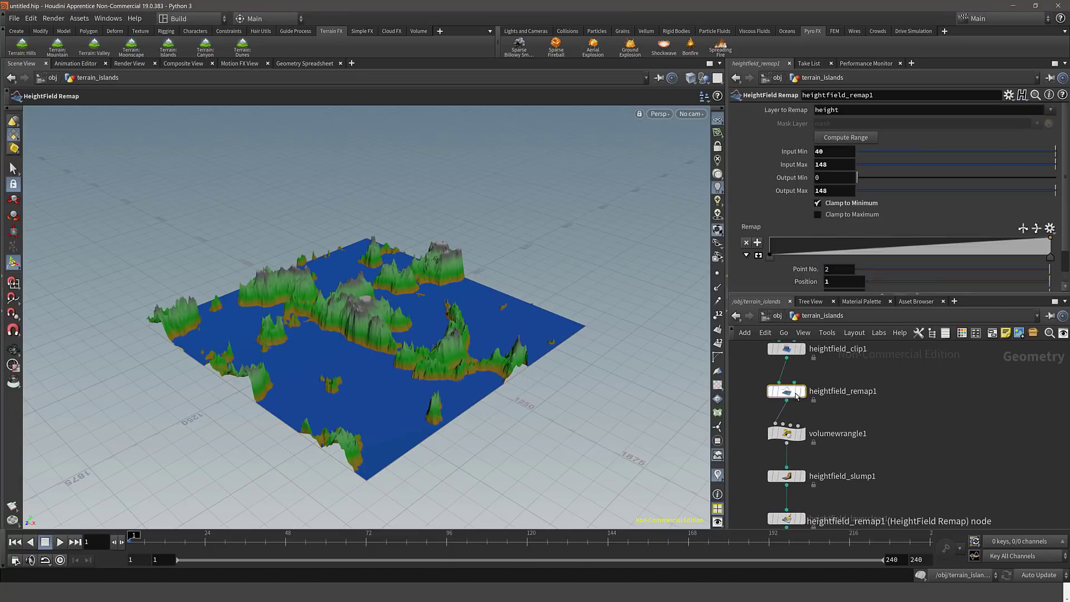
scroll(925, 440, "down", 3)
middle_click_drag(925, 440, 910, 407)
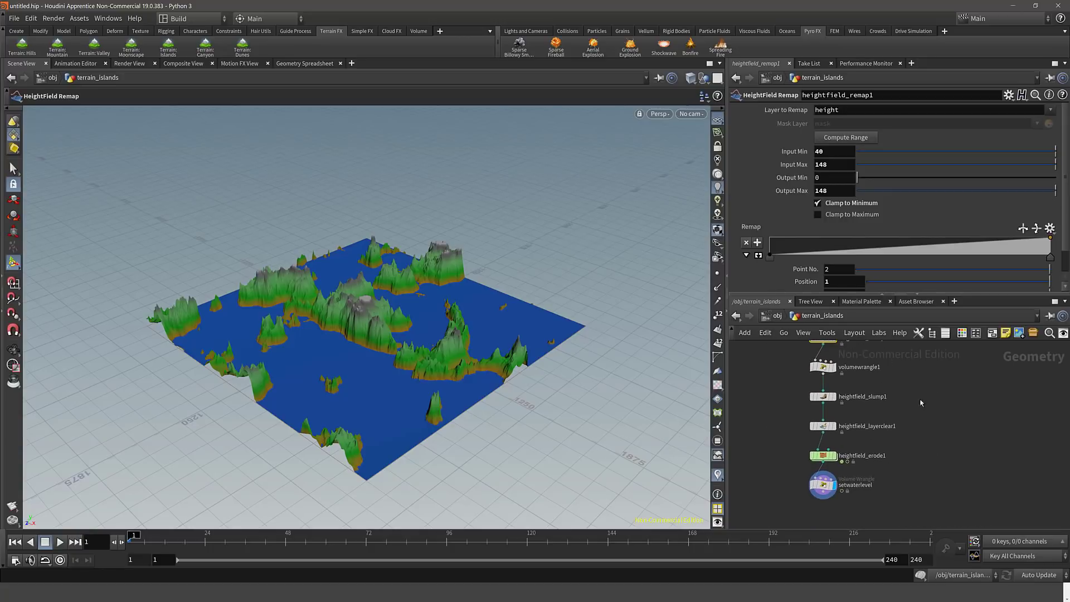
left_click(823, 455)
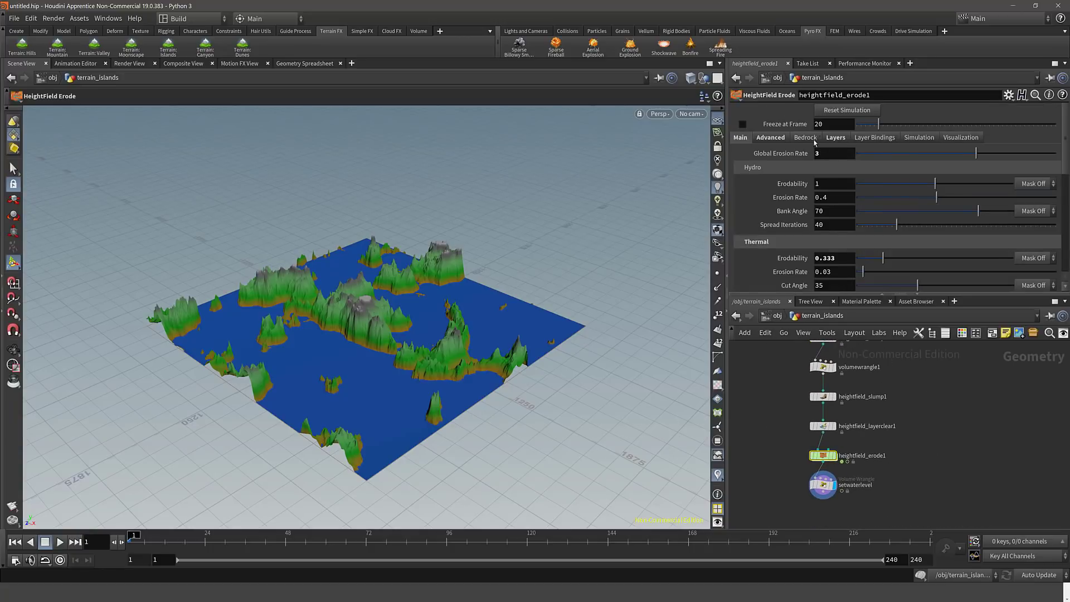
left_click(917, 154)
Review the erosion's Advanced, Bedrock, Layers, Bindings and Simulation settings.
left_click(771, 137)
left_click(805, 137)
left_click(835, 138)
left_click(866, 138)
left_click(918, 138)
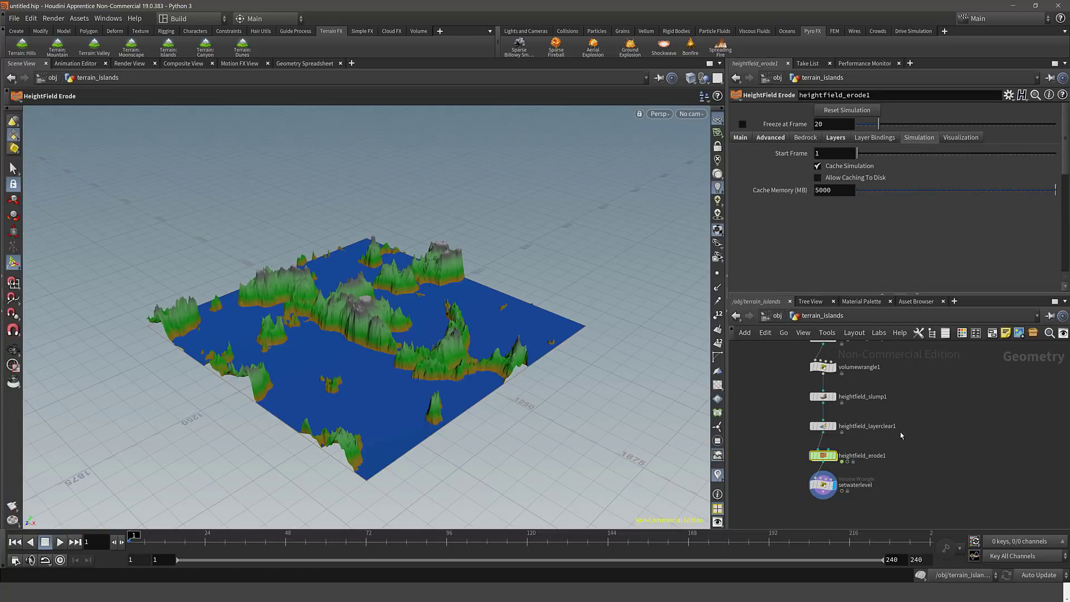
middle_click_drag(900, 436, 895, 521)
Add a box with uniform scale 100 and raise it high above the islands.
left_click(15, 32)
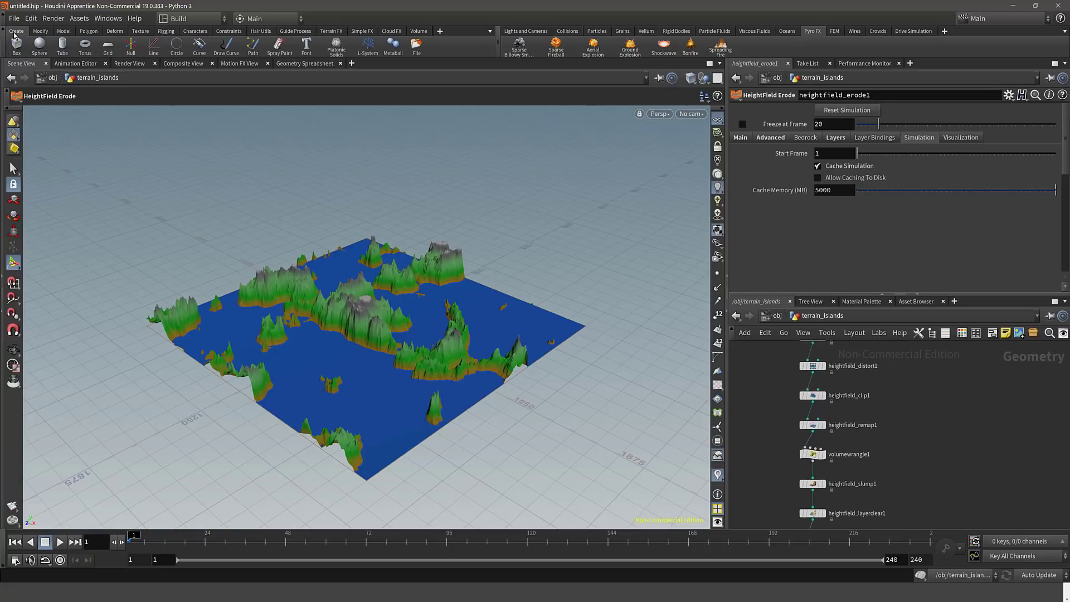
left_click(19, 44)
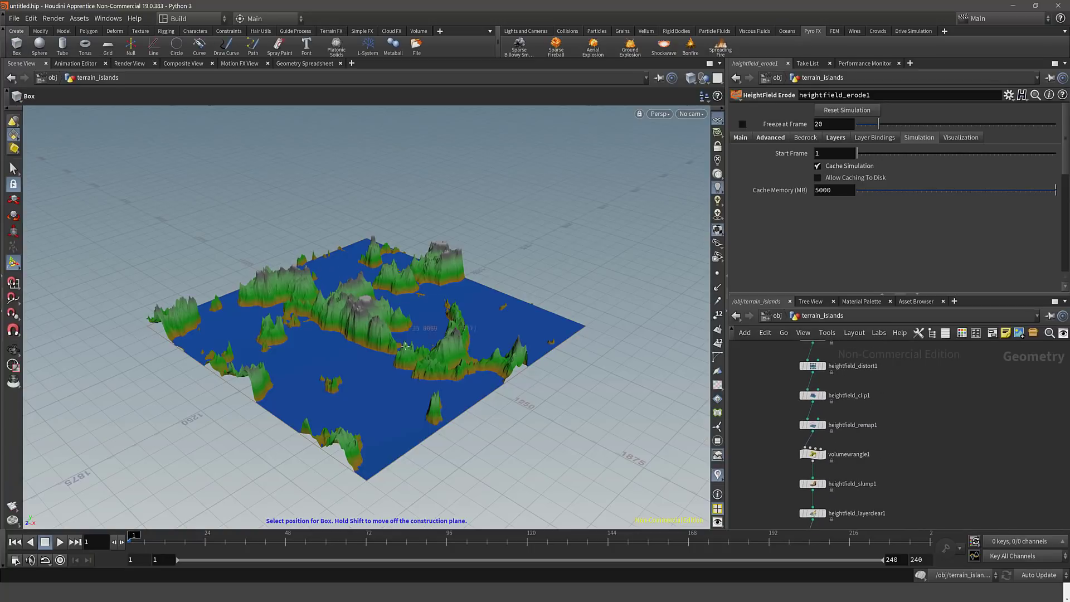
left_click(415, 337)
left_click(854, 213)
type("00")
key("Return")
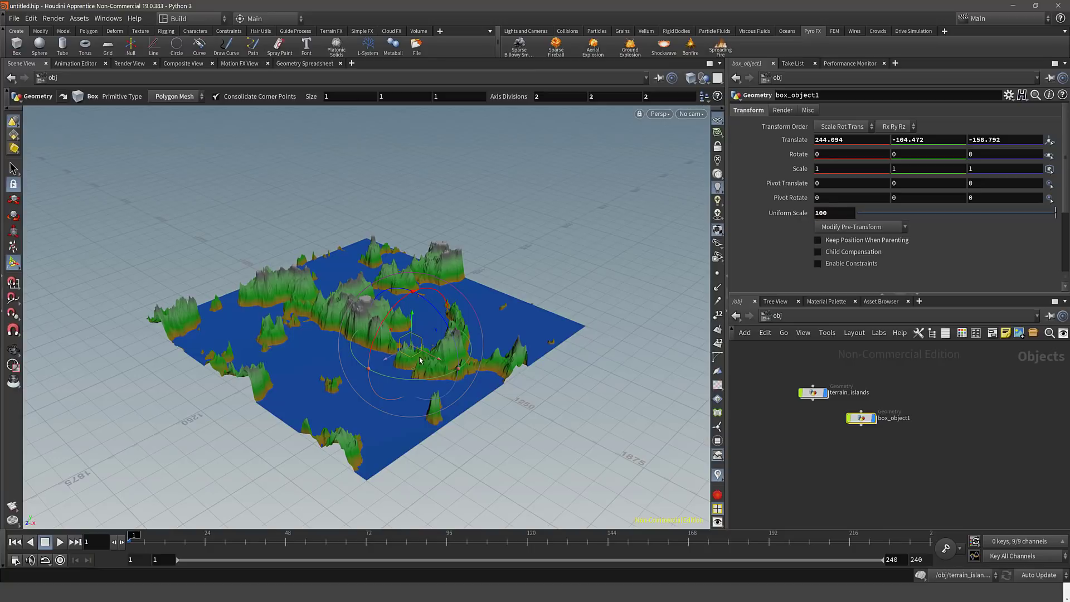
left_click_drag(412, 315, 417, 204)
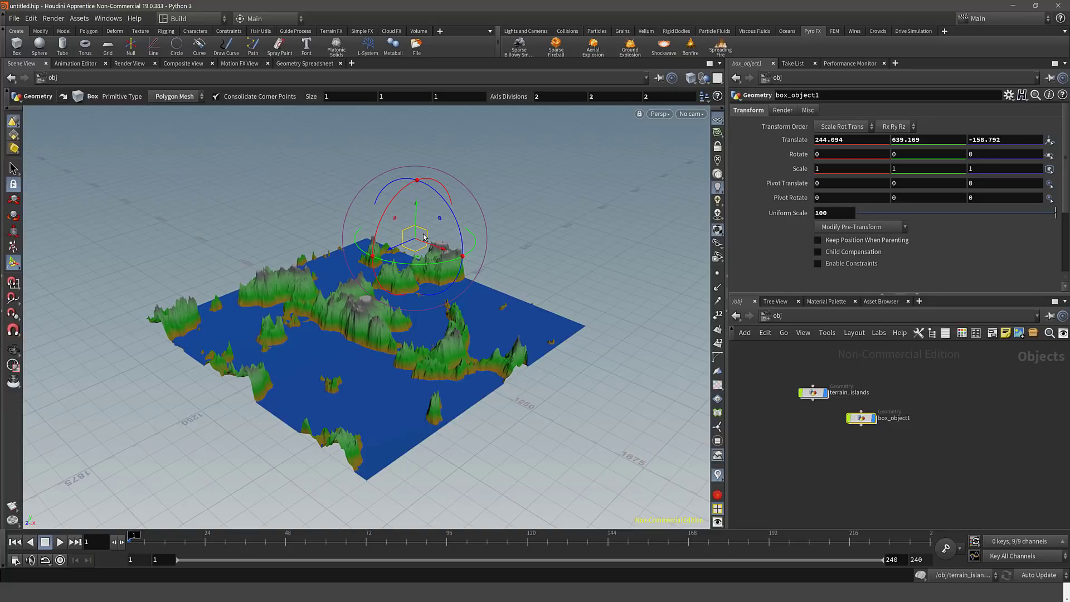
left_click_drag(440, 222, 436, 225)
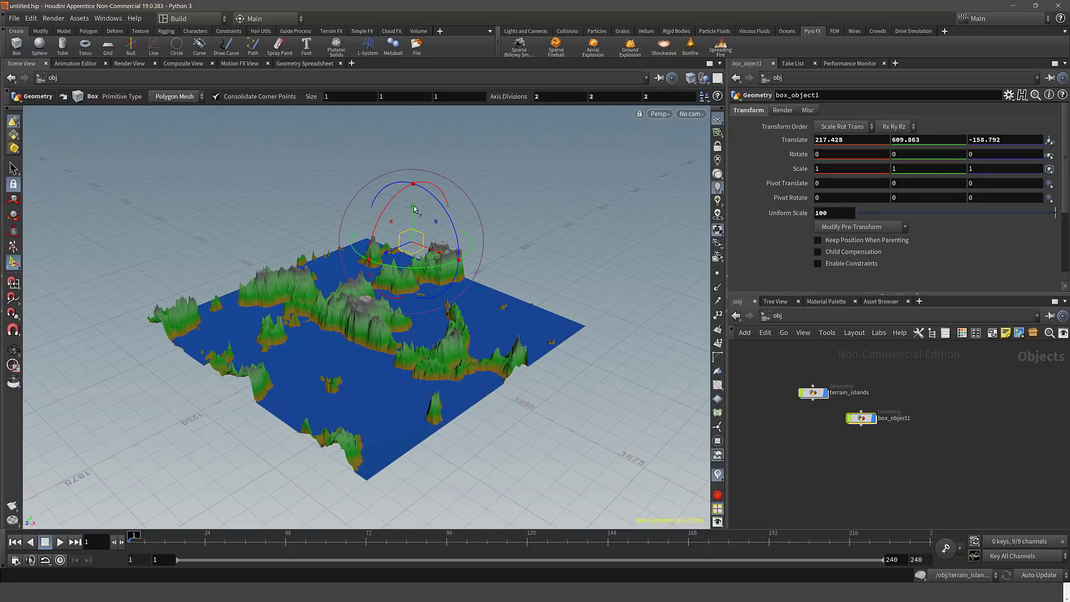
Set the box's Scale X to 2 and Scale Y to rand(1).
left_click(851, 168)
type("2")
left_click(914, 168)
key("BackSpace")
type("rand(1")
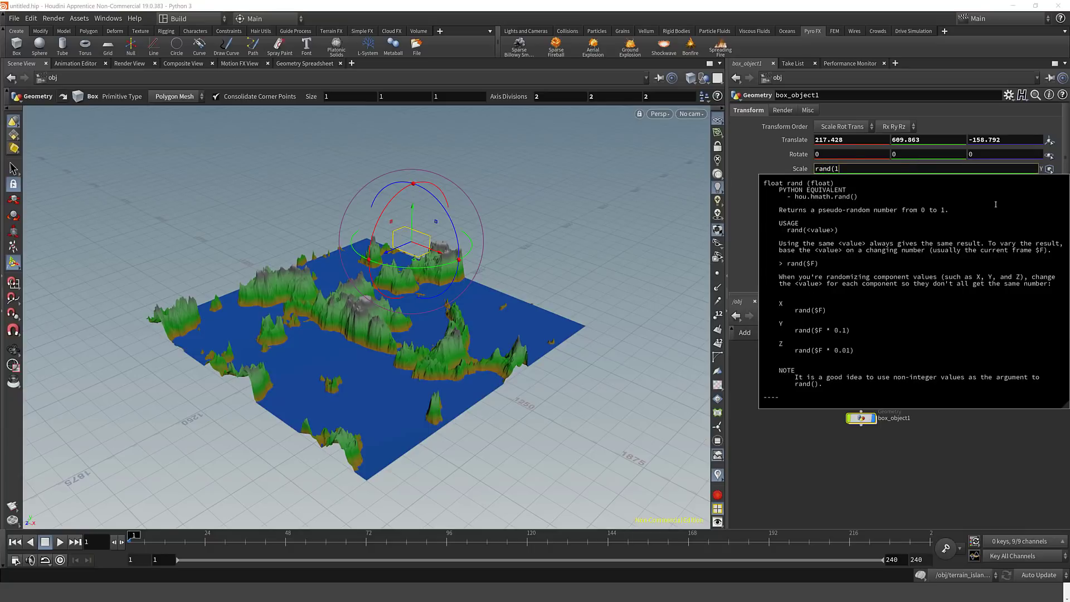
type(")")
key("Return")
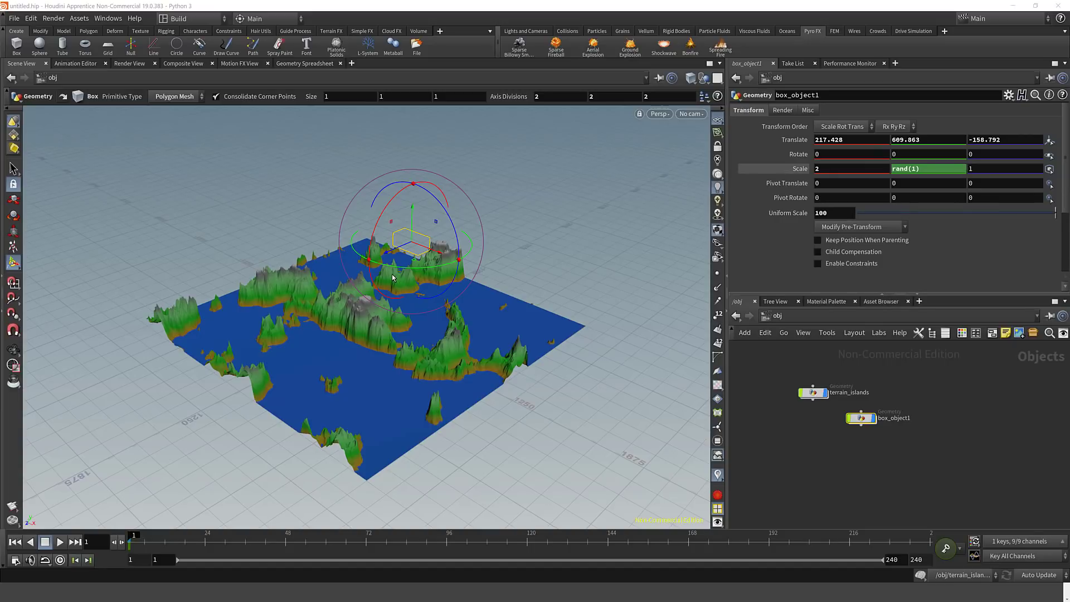
left_click_drag(860, 417, 899, 422)
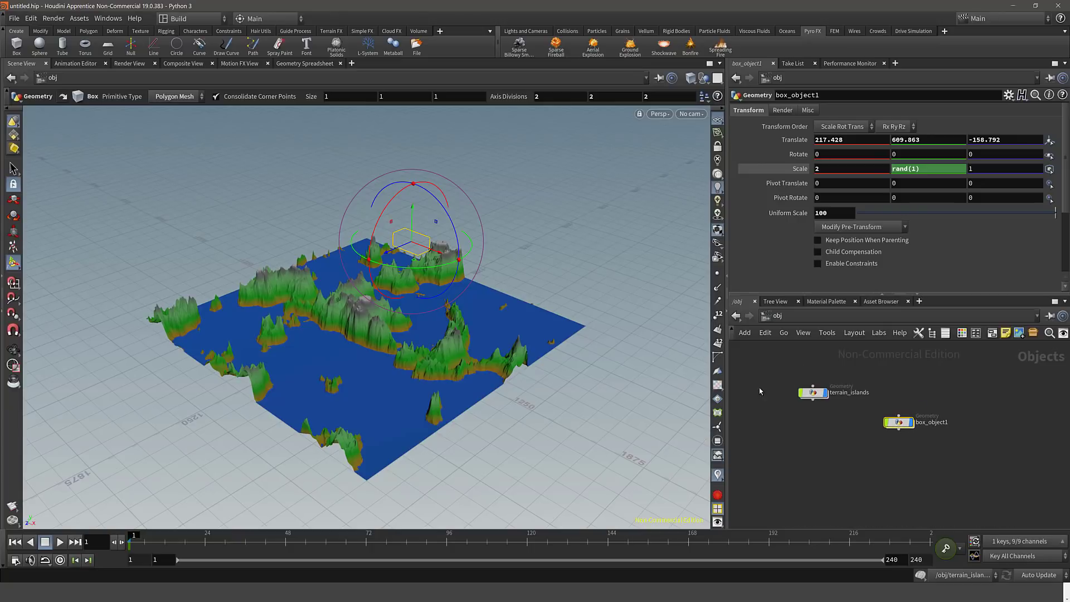
Toggle the network editor's scene tree and tool palette on, then off again.
left_click(932, 333)
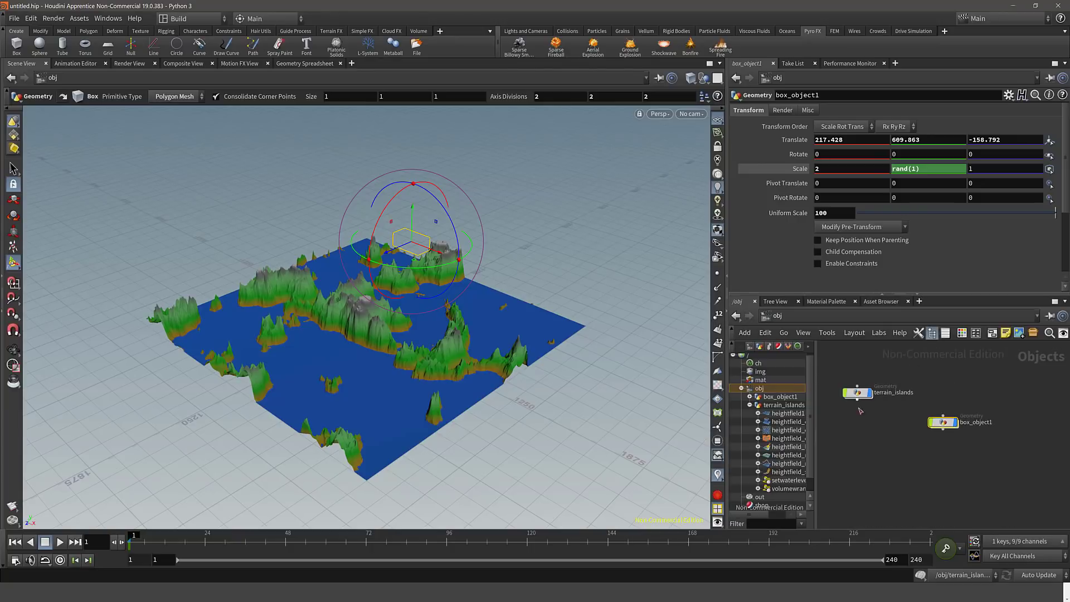
left_click(918, 333)
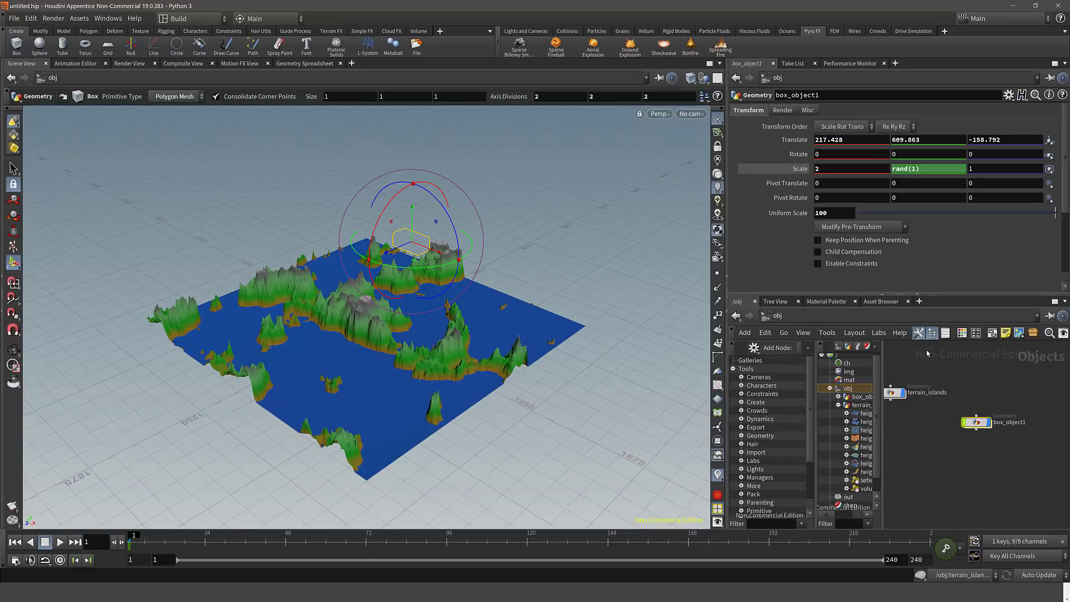
left_click(918, 333)
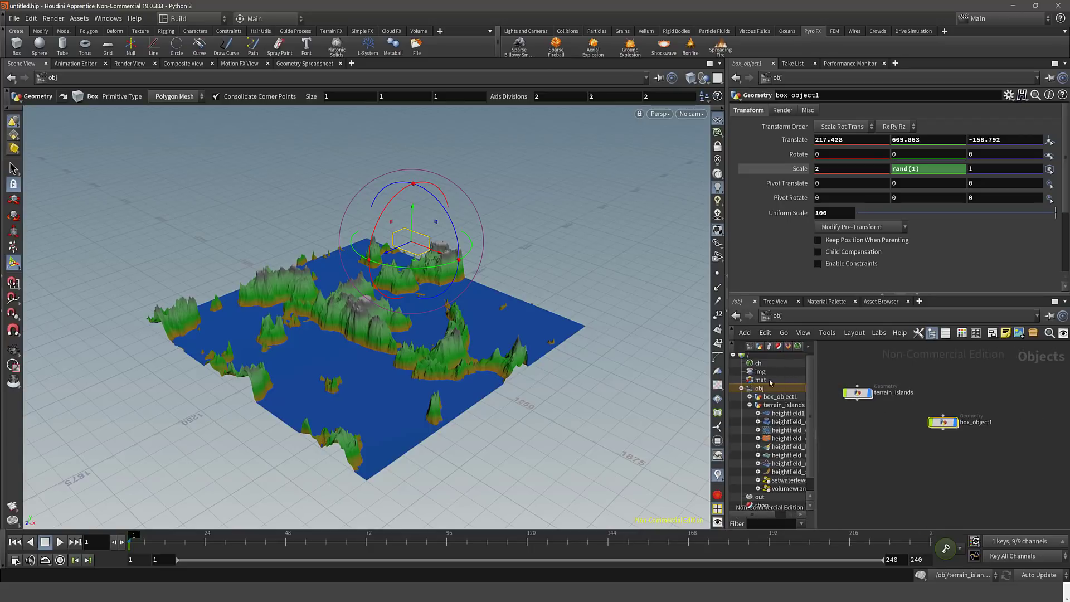
left_click(932, 333)
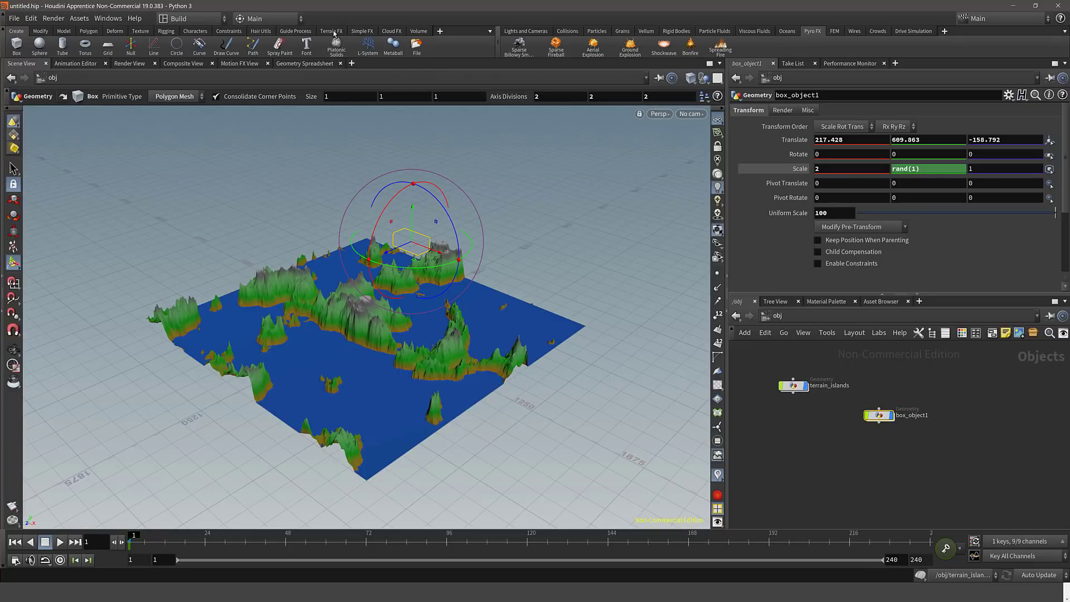
Turn the box into cloud1 with the Cloud tool and raise box1's uniform scale to 2.16.
left_click(392, 31)
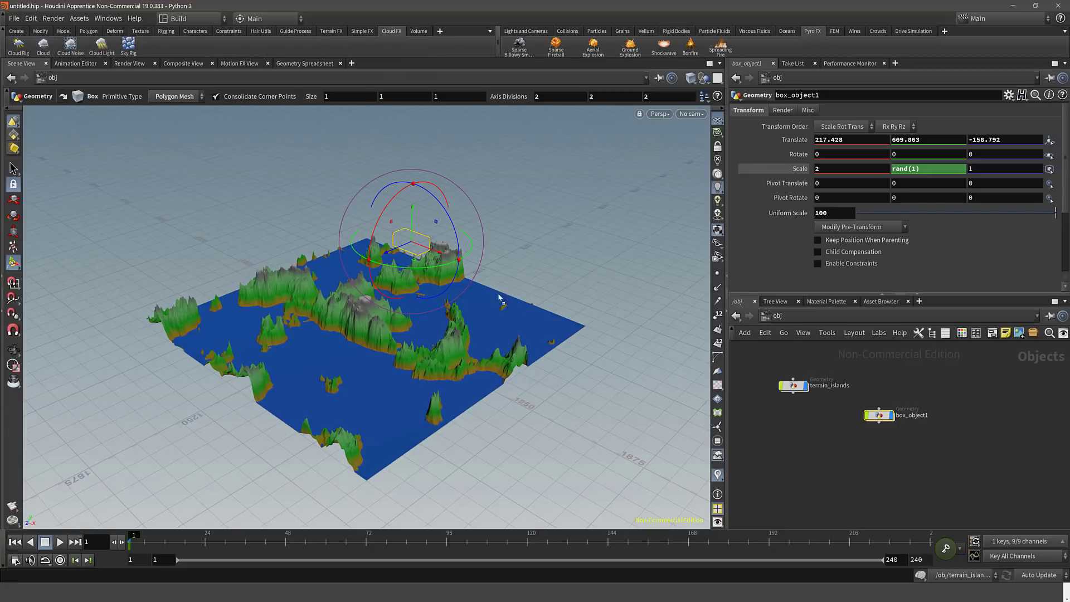
left_click(393, 229)
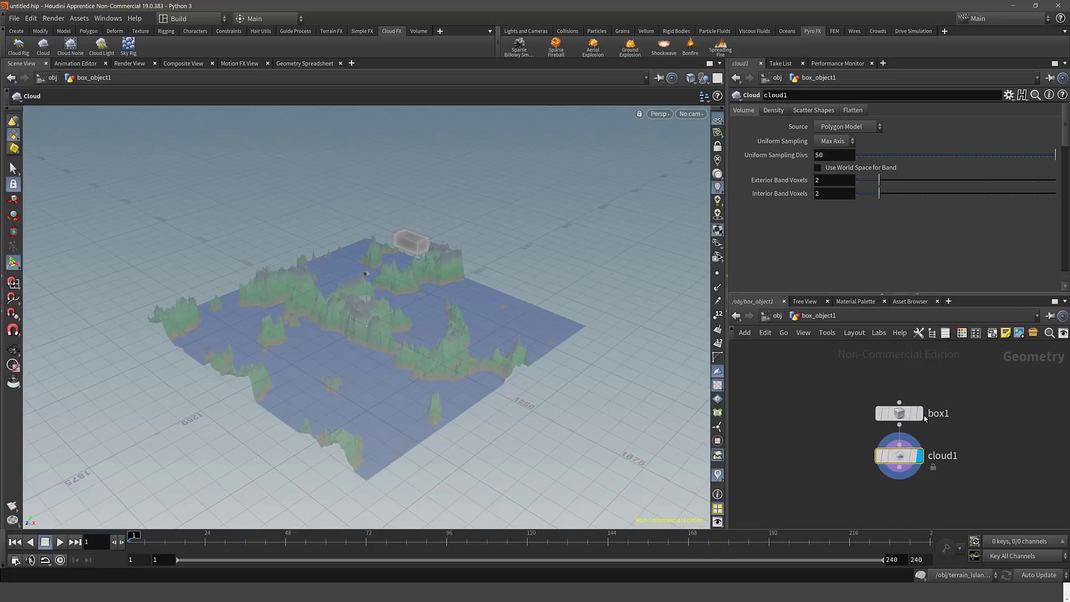
left_click_drag(910, 408, 909, 385)
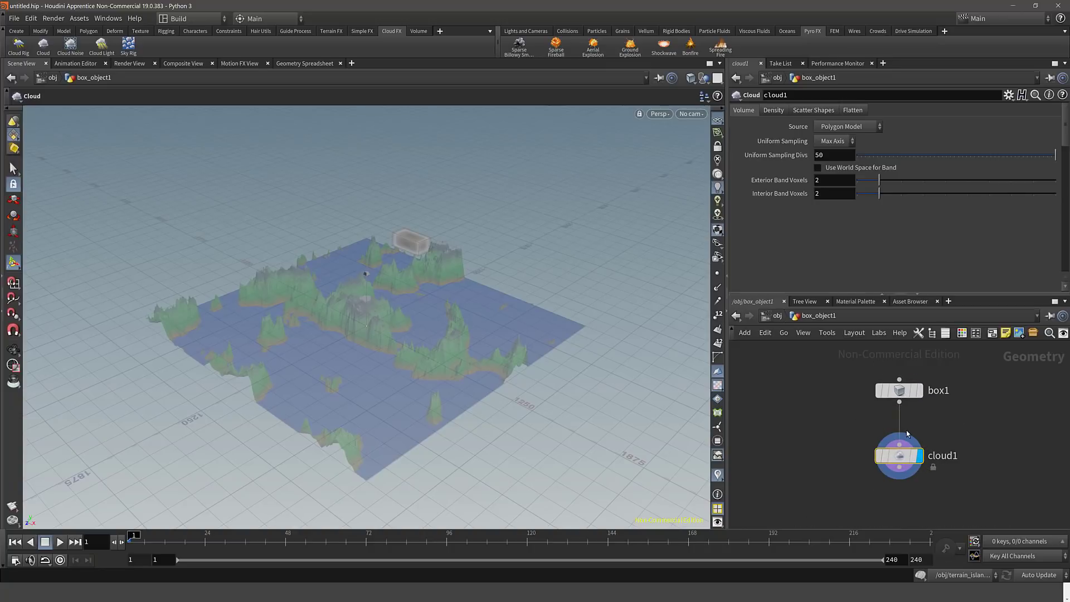
left_click(898, 390)
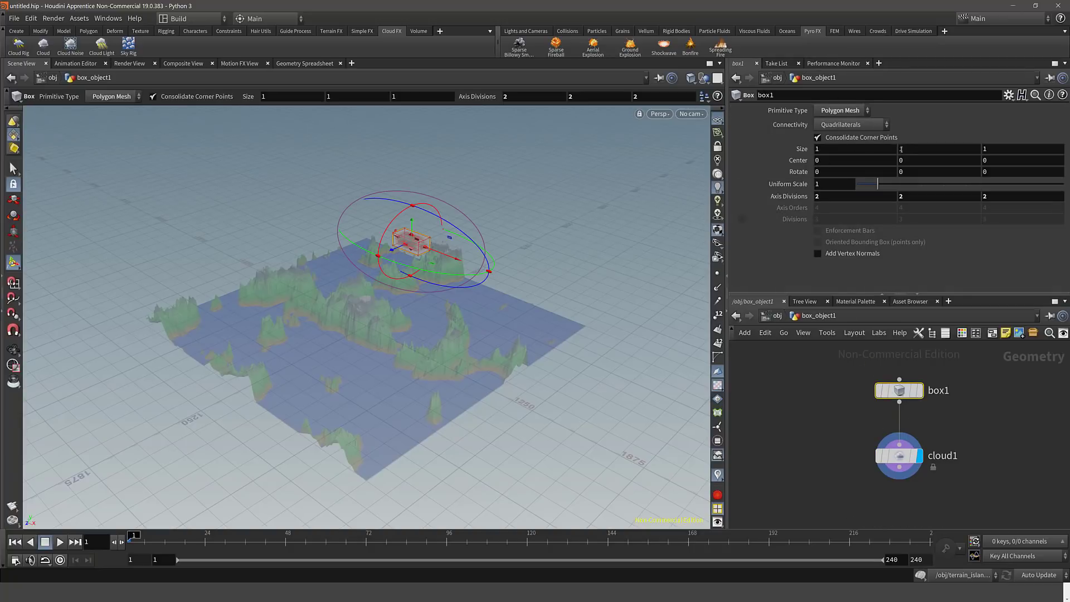
left_click(914, 150)
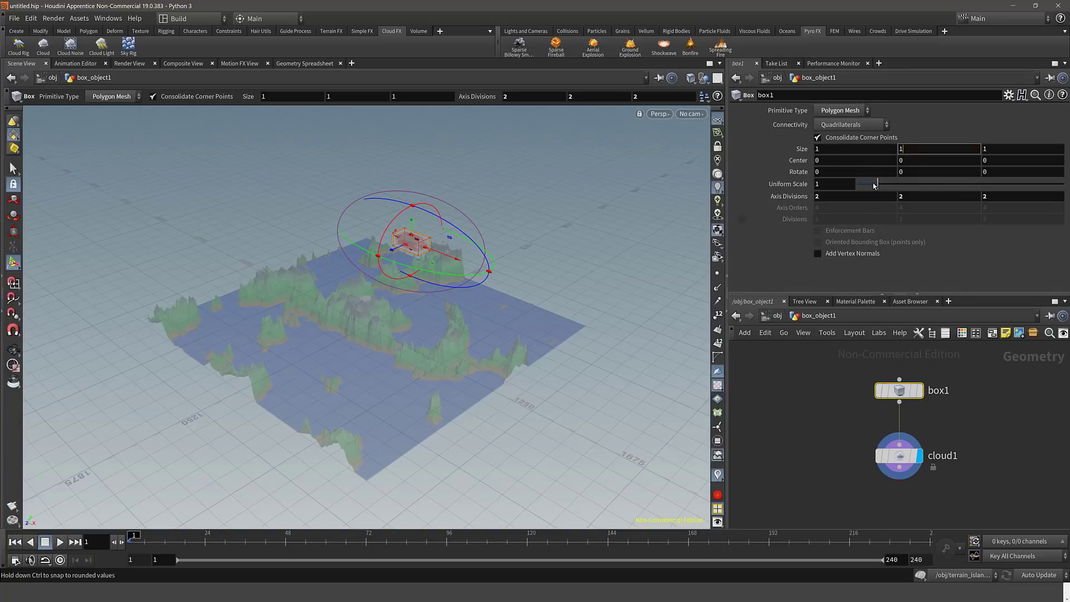
left_click_drag(878, 185, 903, 189)
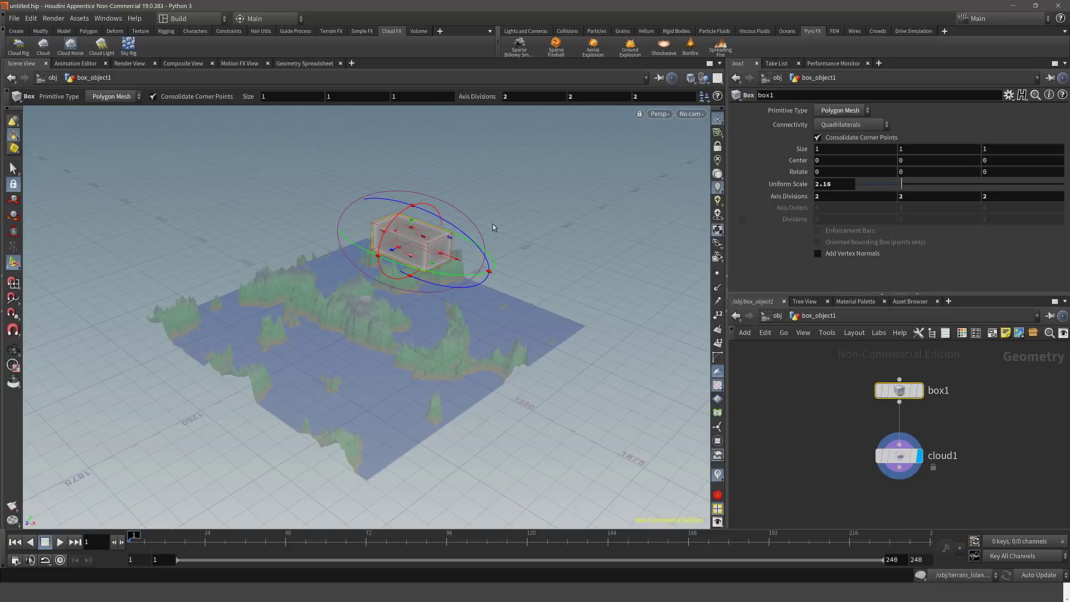
Add a Copy and Transform node, copy1, found by searching 'copy'.
key("Tab")
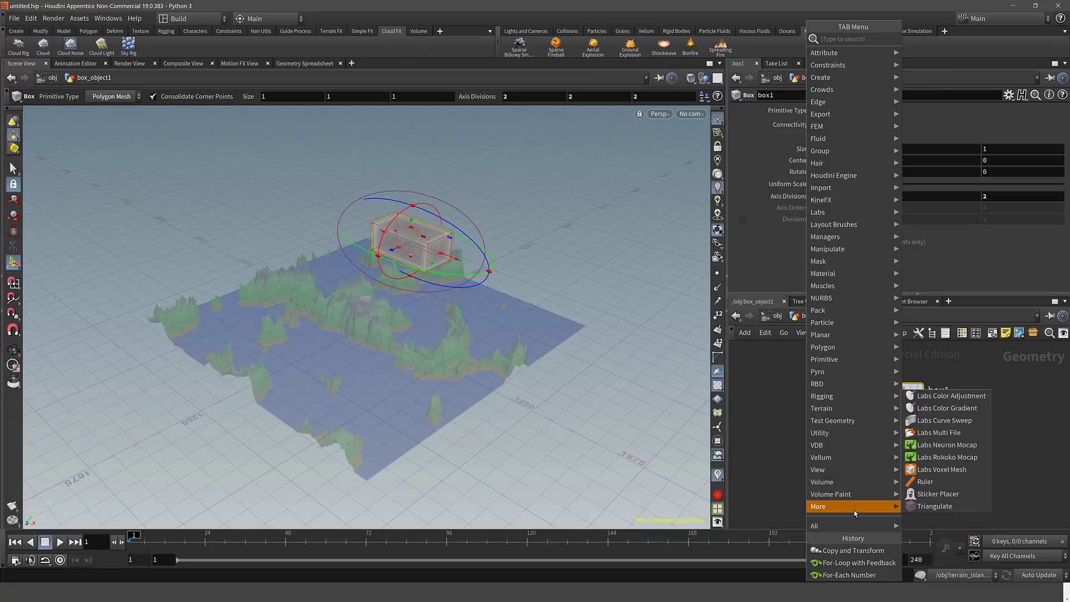
mouse_move(853, 527)
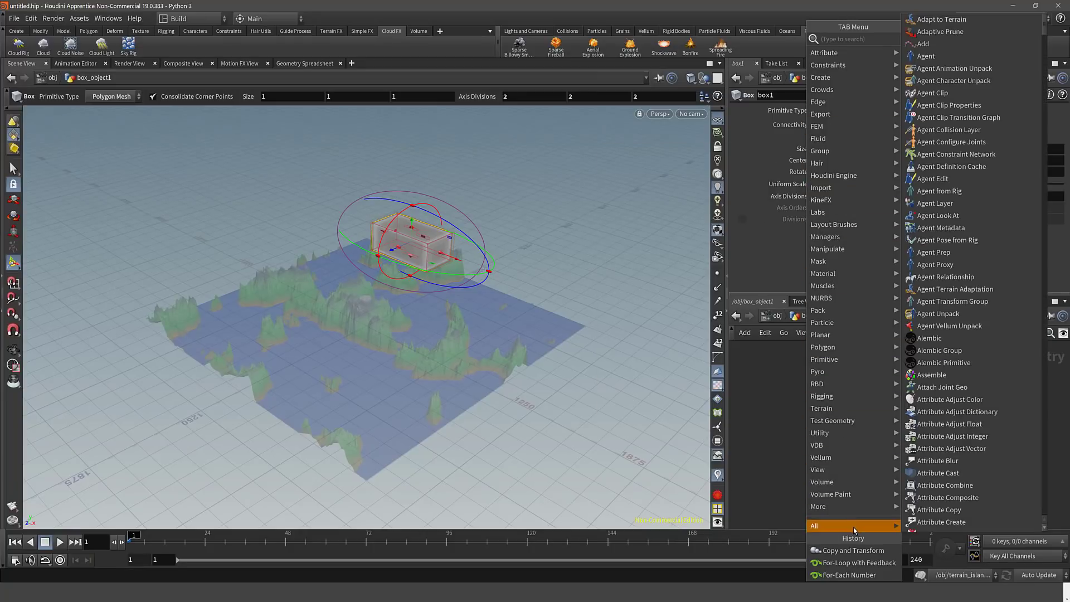
scroll(967, 428, "down", 20)
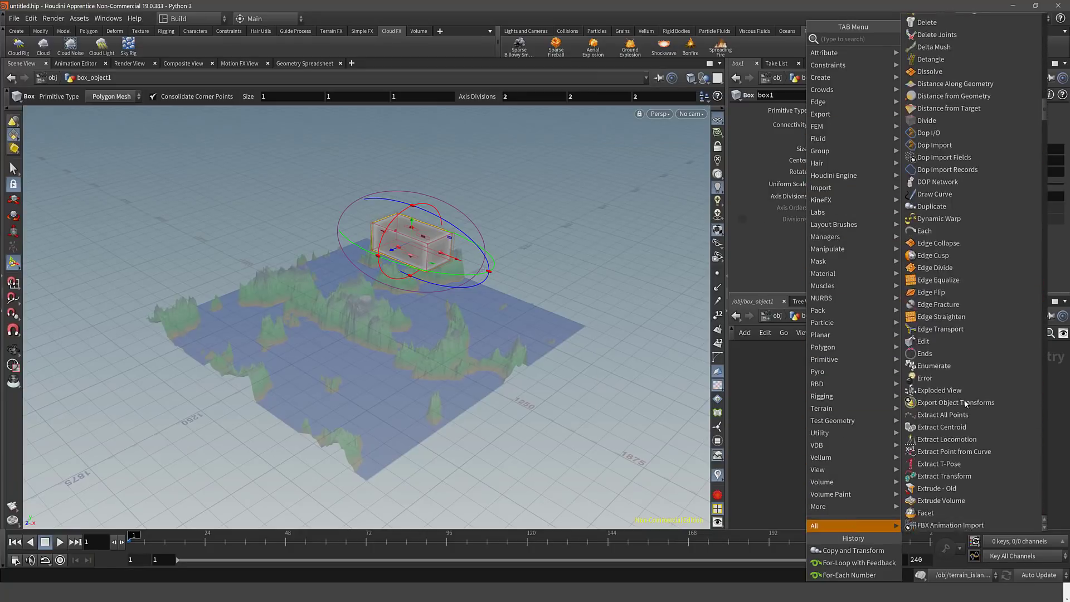
scroll(965, 400, "down", 20)
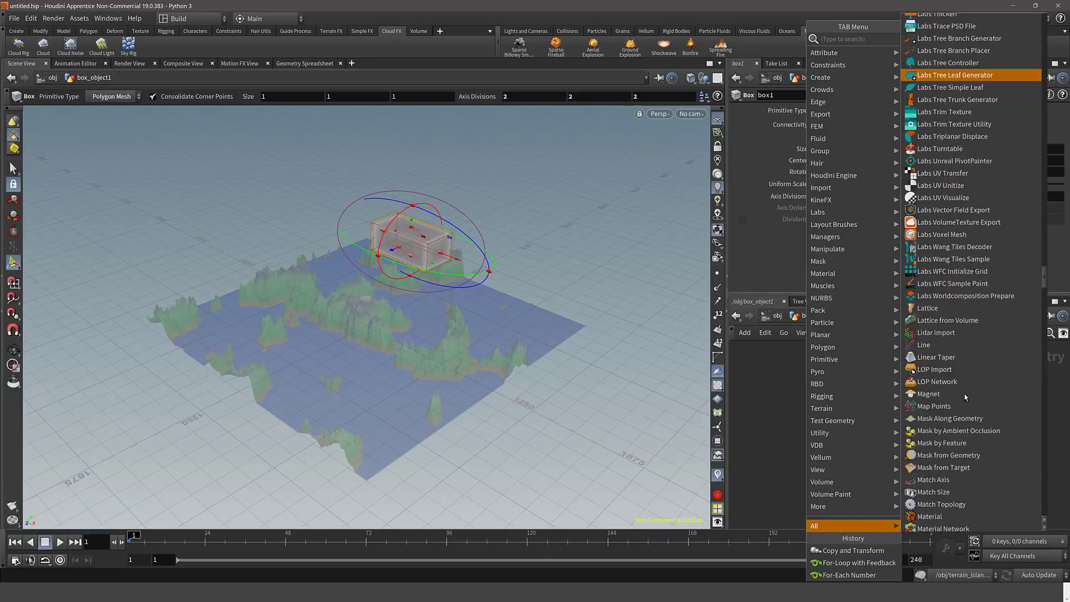
scroll(965, 396, "down", 20)
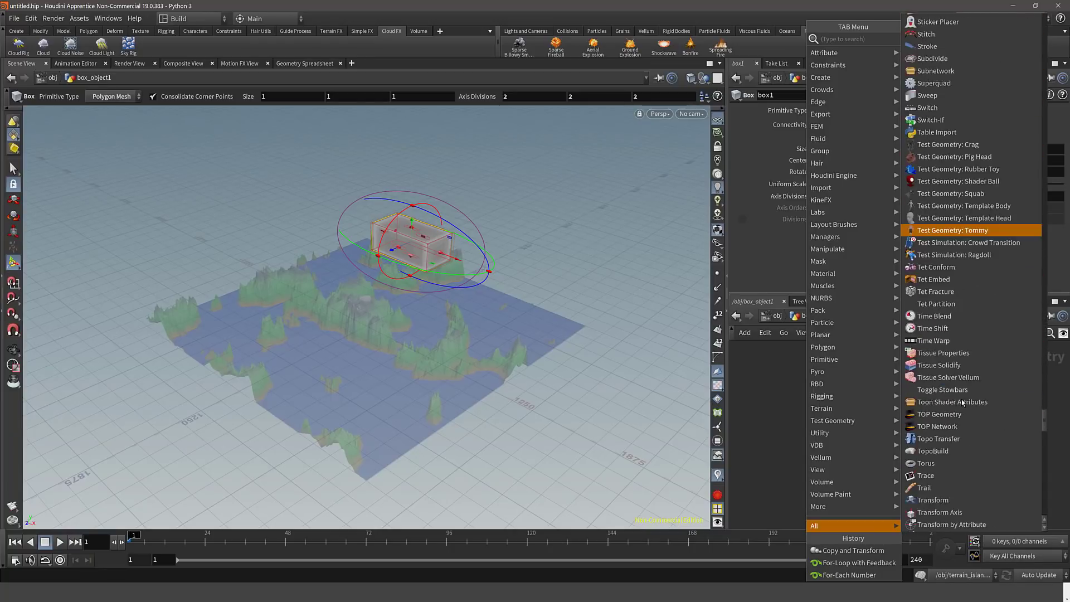
scroll(960, 399, "down", 20)
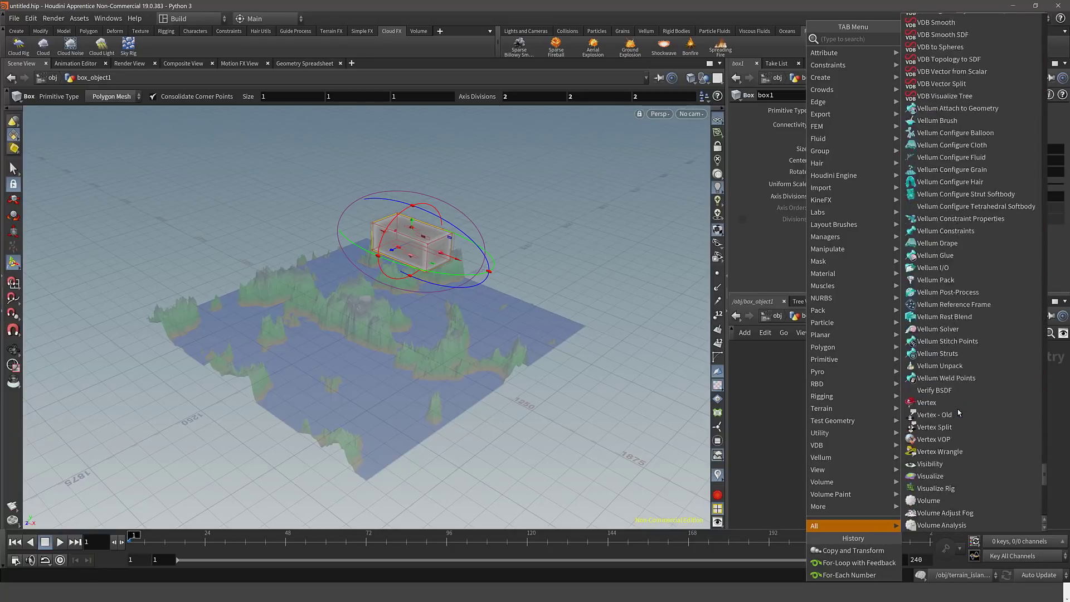
mouse_move(840, 449)
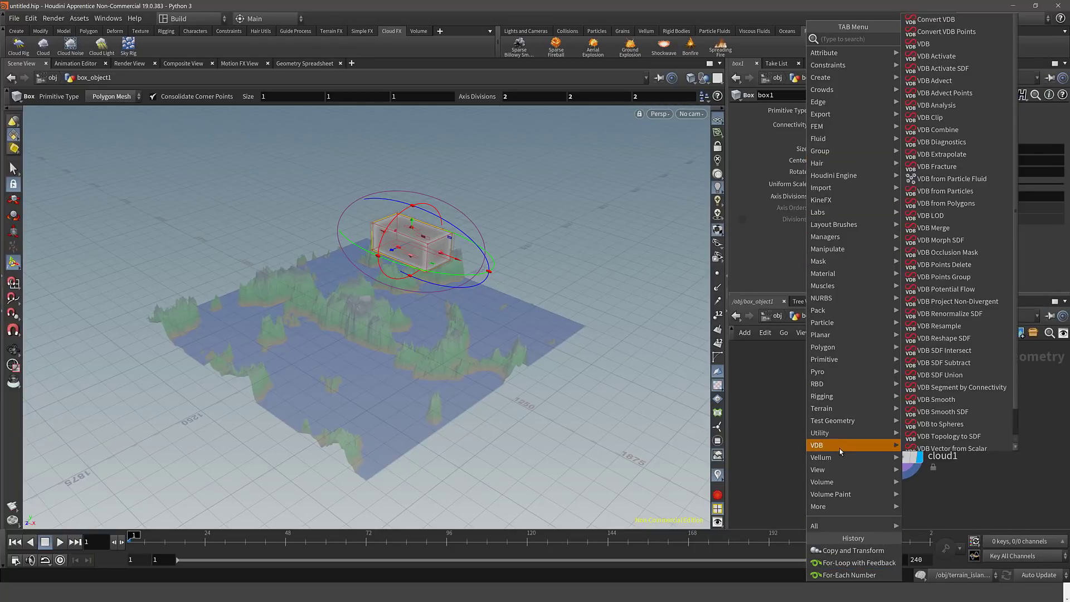
type("copy")
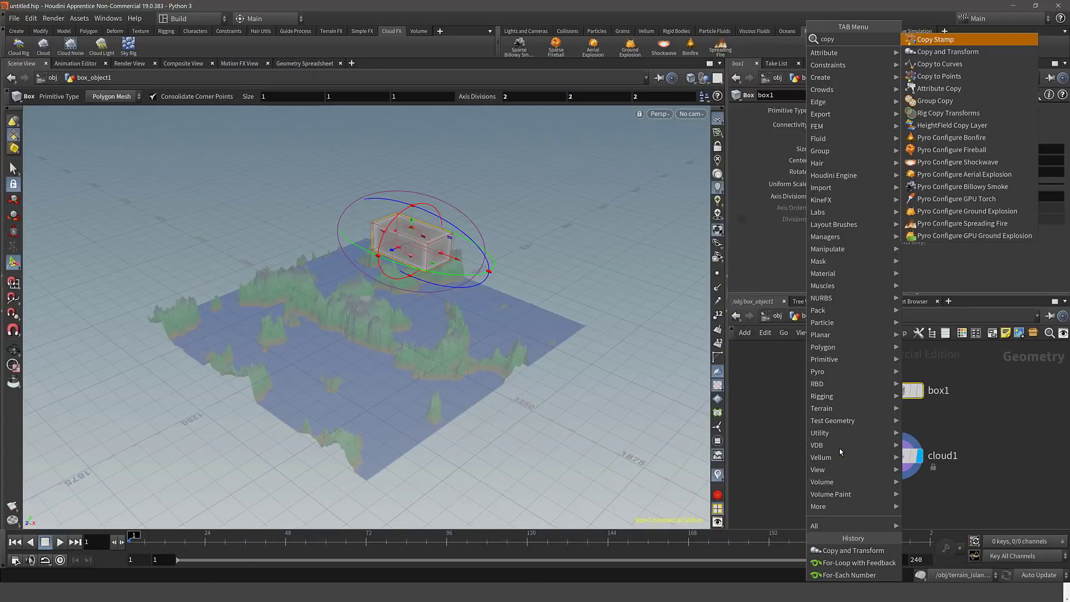
left_click(974, 53)
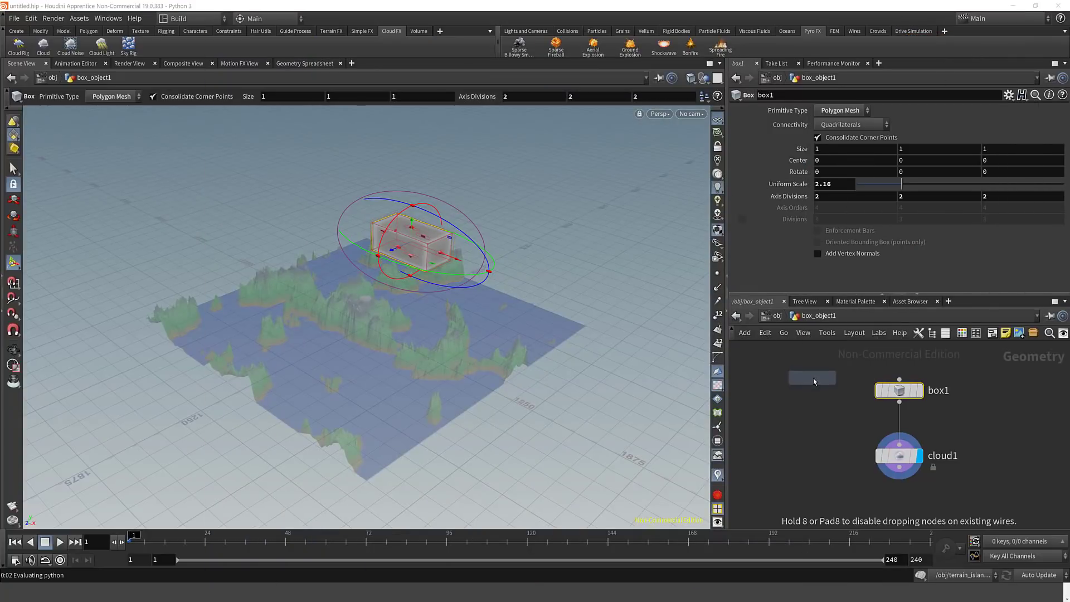
left_click(813, 378)
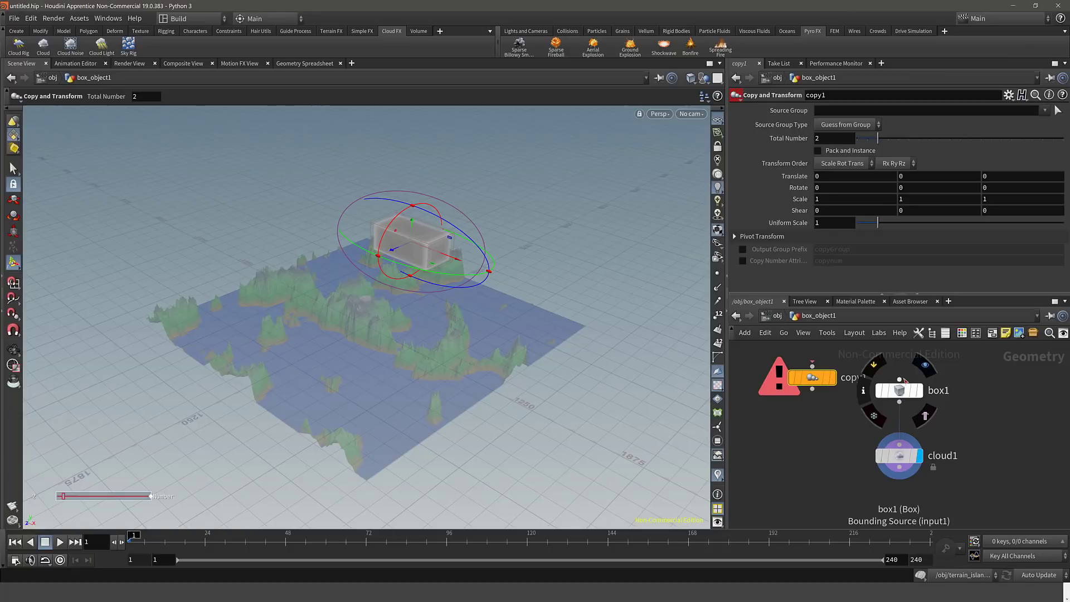
Position copy1 below box1 and wire box1's output into it.
left_click_drag(814, 378, 805, 419)
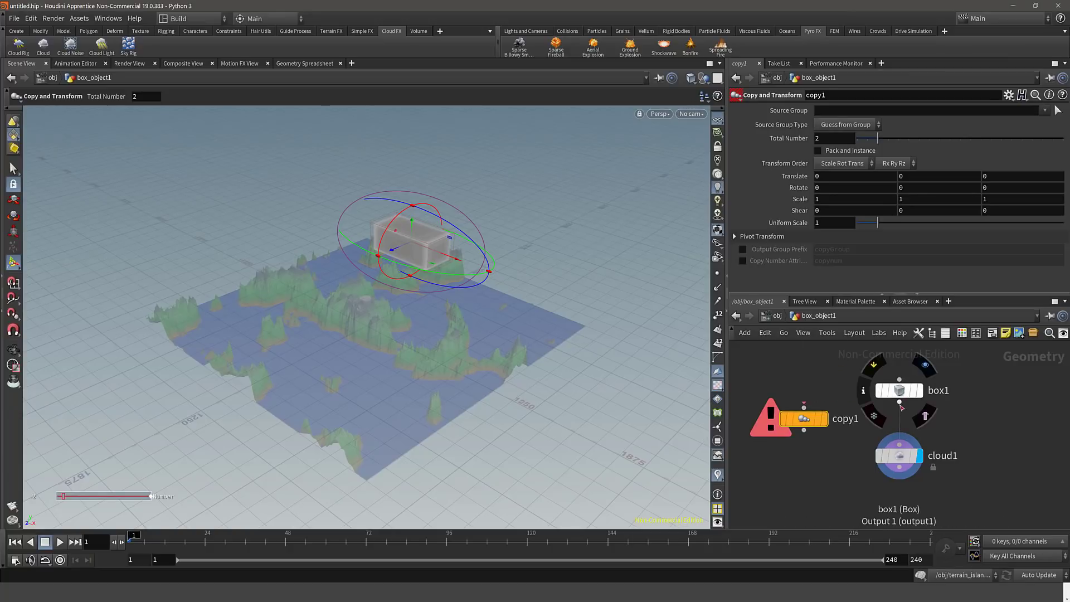
left_click_drag(900, 402, 898, 444)
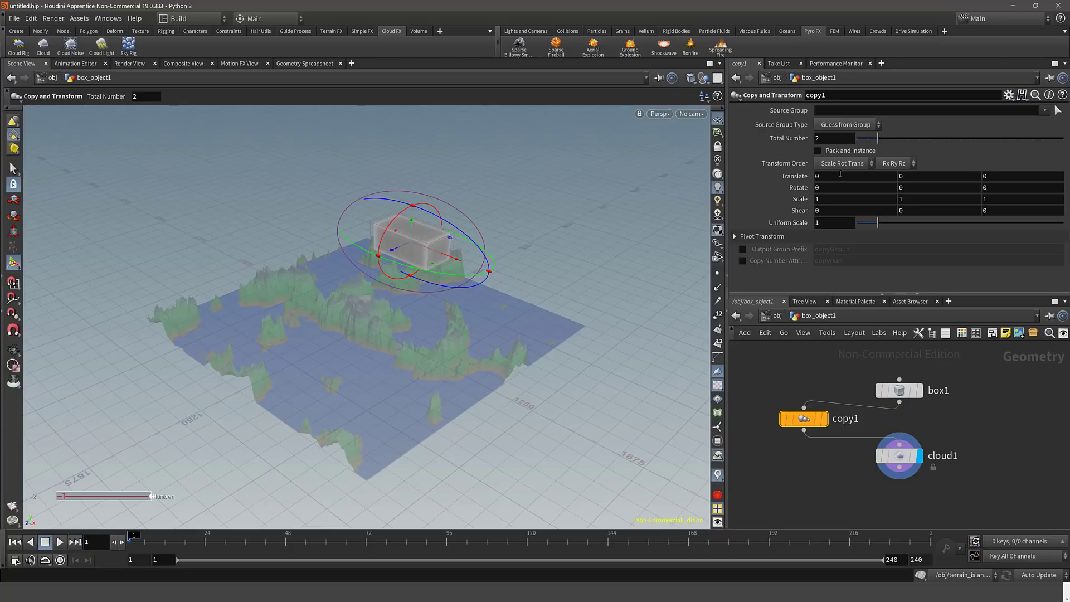
double_click(915, 178)
Offset copies with Translate Y and Z of 1, tweak in the viewport, and make 6 copies.
type("1")
left_click(996, 175)
type("1")
key("Return")
middle_click_drag(526, 298, 523, 298)
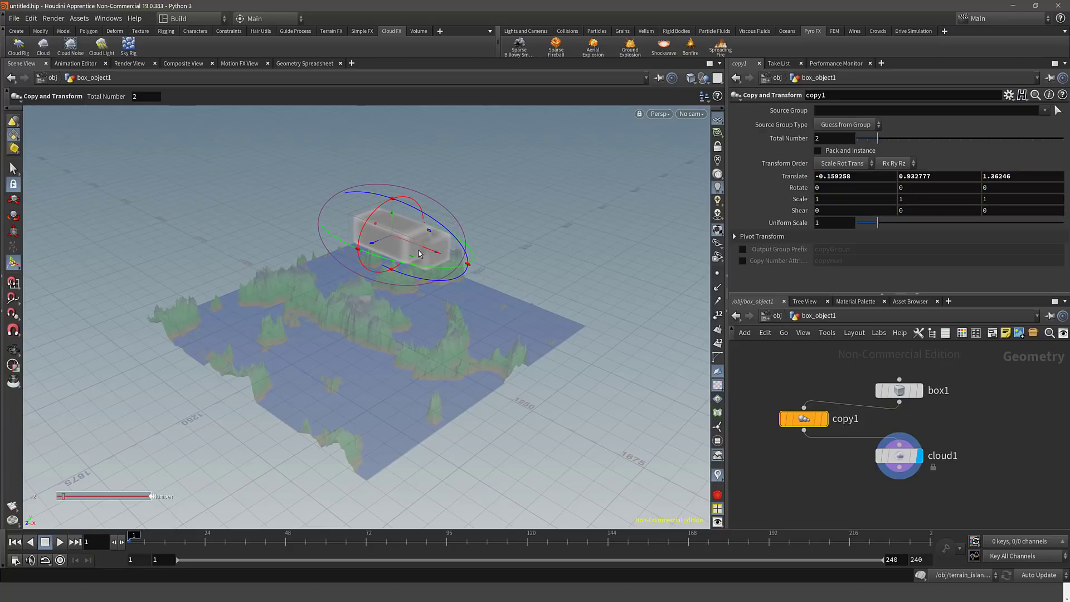
middle_click_drag(481, 347, 500, 306)
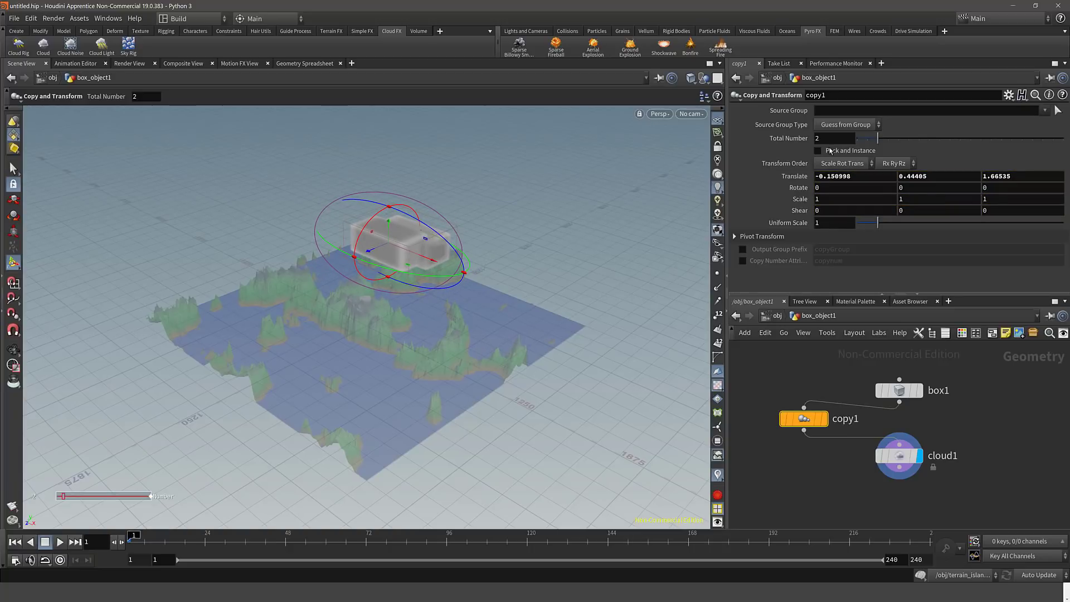
left_click_drag(877, 139, 919, 139)
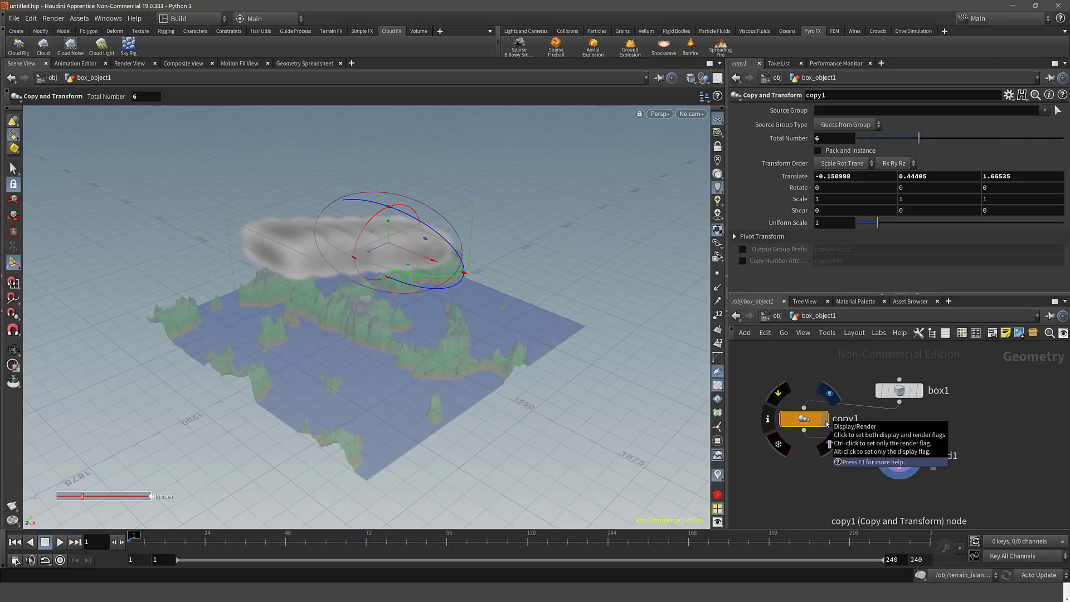
Open and dismiss the node creation menu, then view the Terrain FX and Simple FX shelves.
key("Tab")
mouse_move(1003, 526)
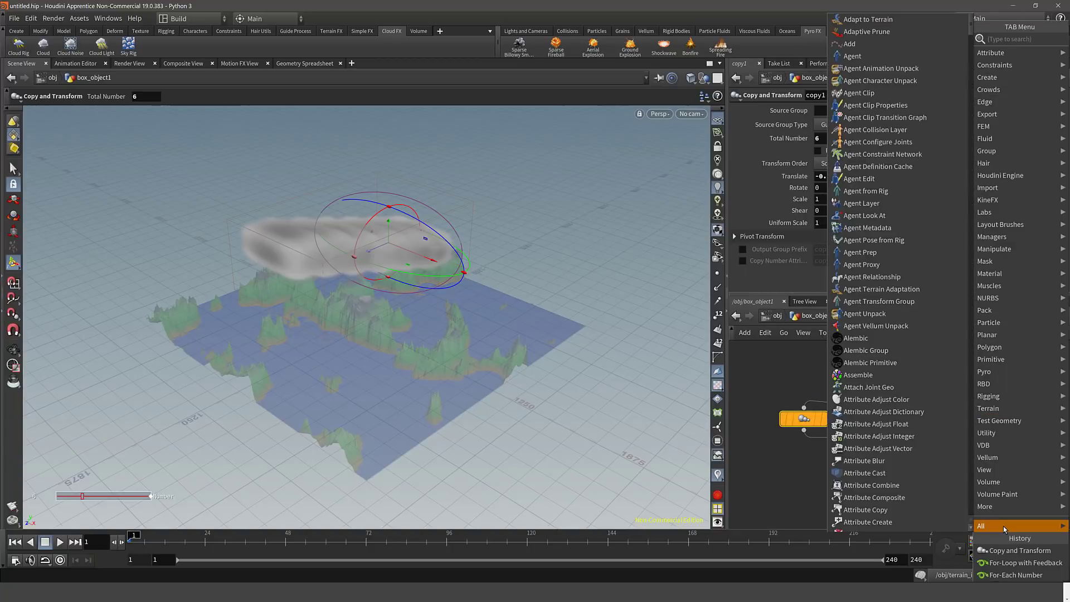
scroll(892, 433, "down", 10)
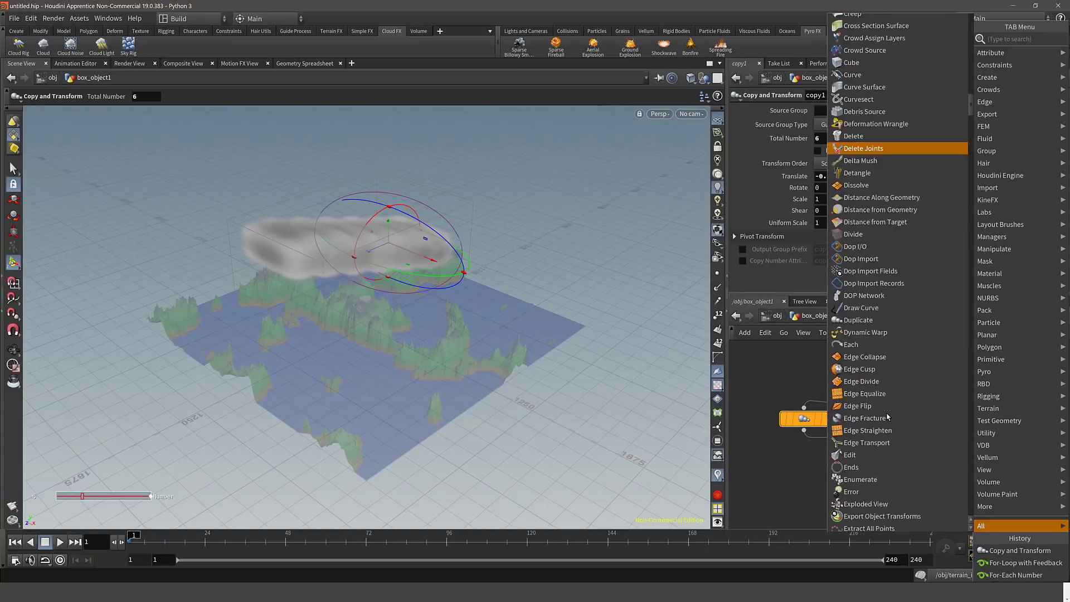
key("Escape")
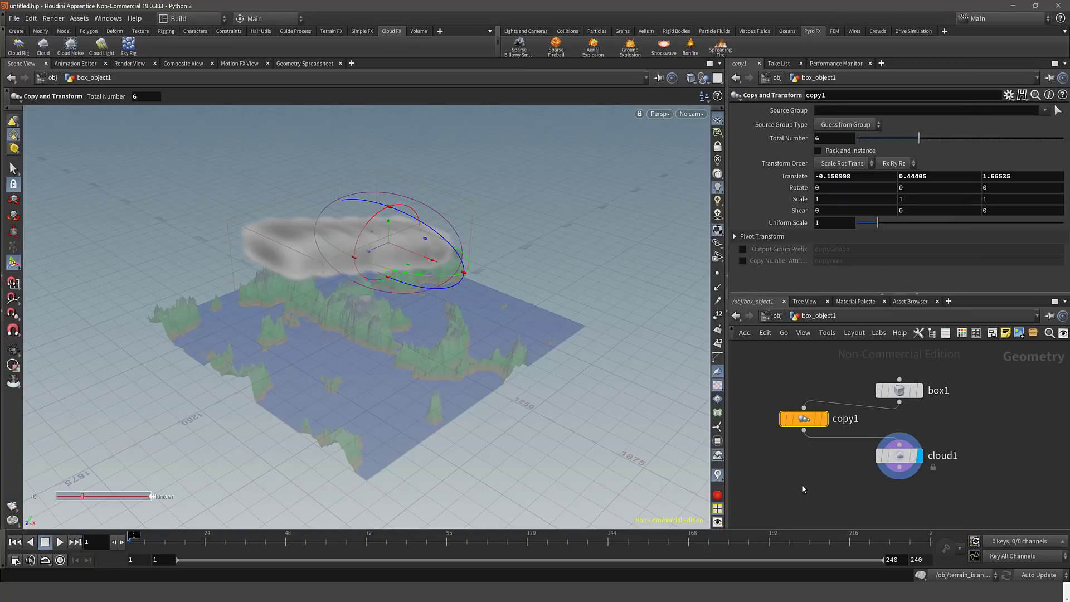
left_click(331, 31)
left_click(360, 31)
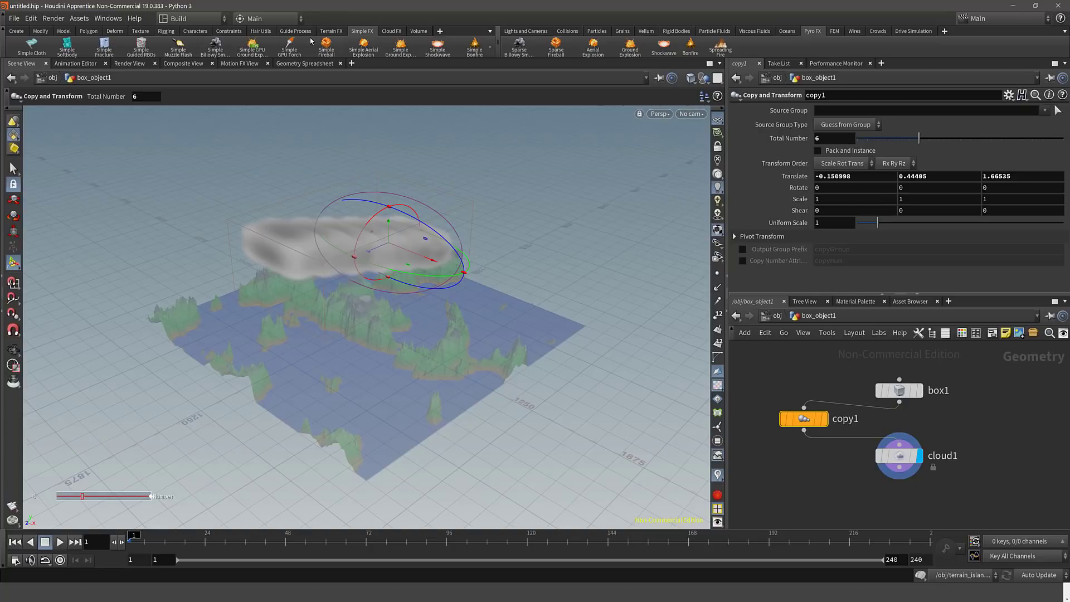
Browse the Rigging, Vellum, Particles, Collisions, Pyro FX, Oceans, Viscous Fluids and Crowds shelves.
left_click(169, 31)
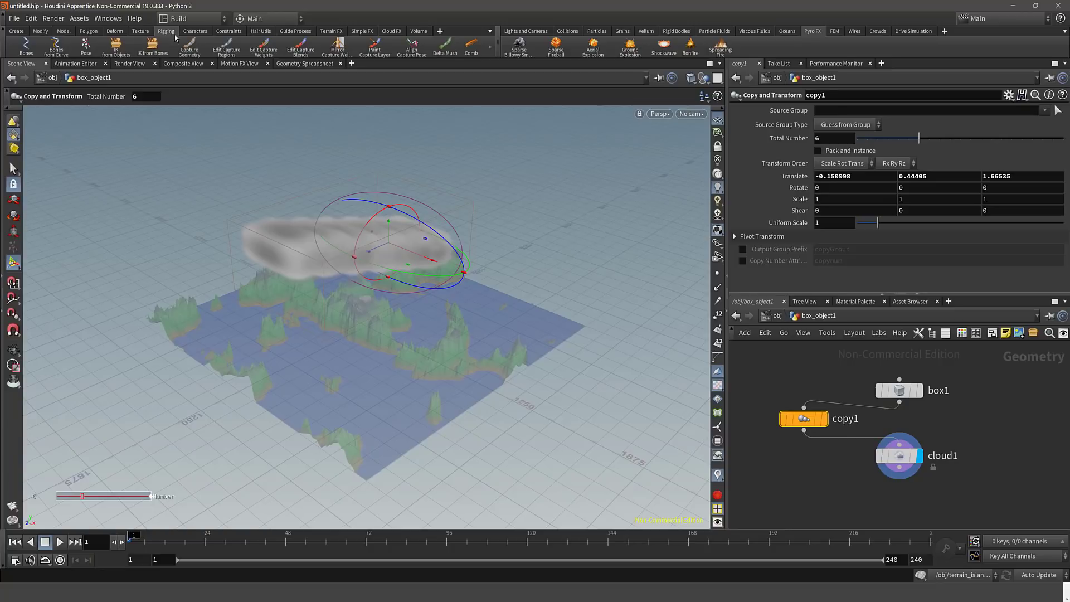
left_click(648, 31)
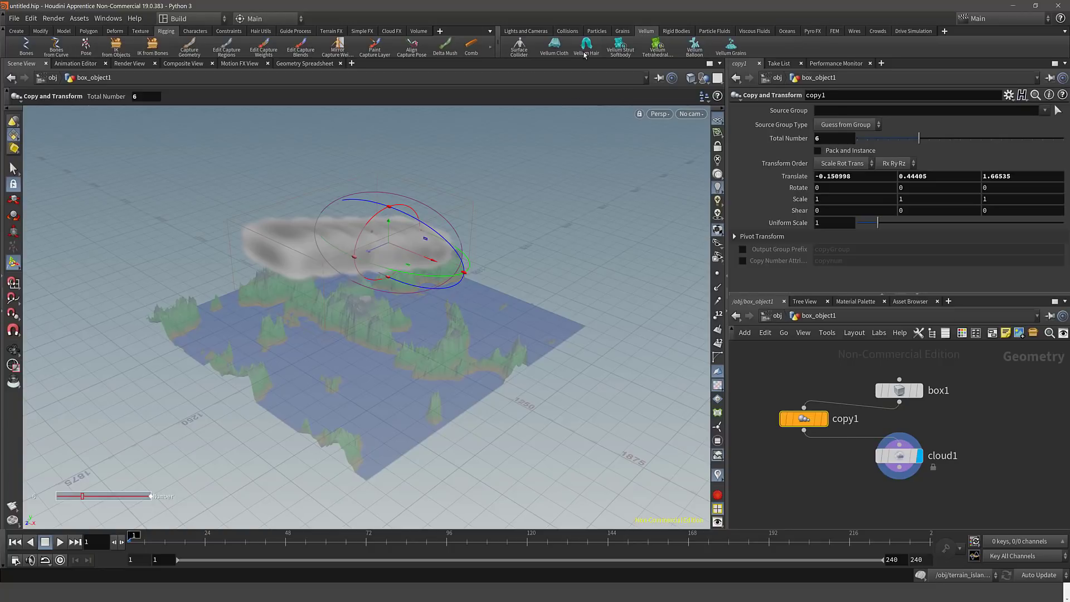
scroll(615, 32, "down", 1)
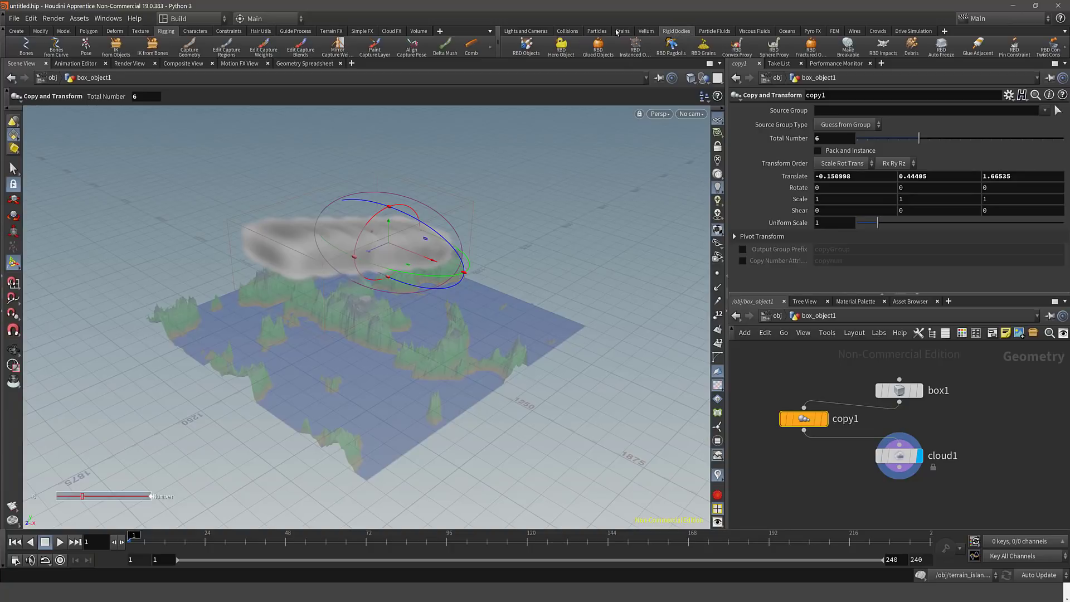
left_click(596, 32)
left_click(569, 32)
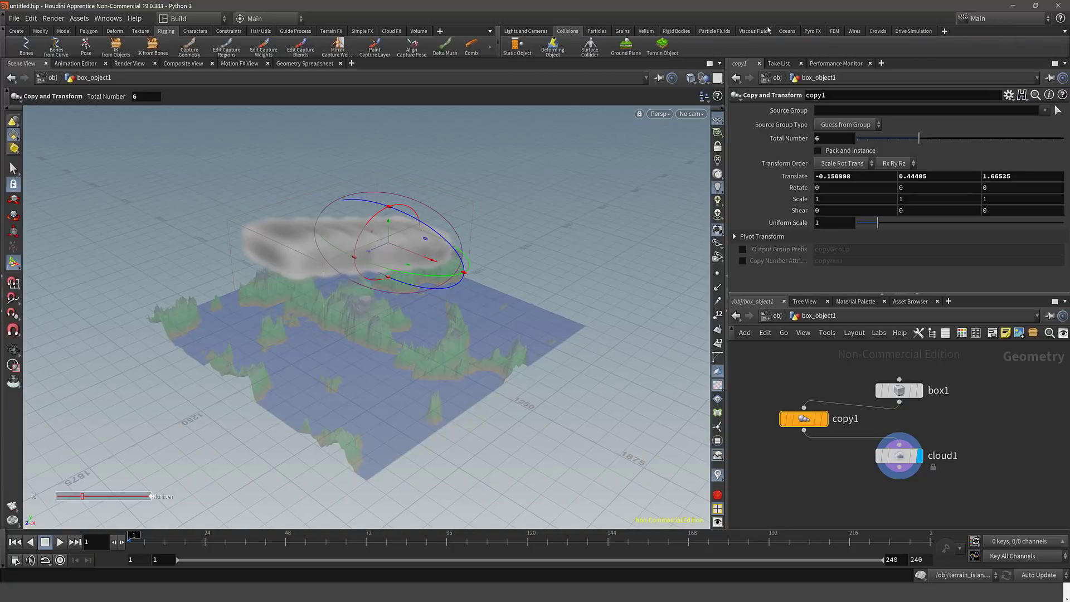
left_click(815, 31)
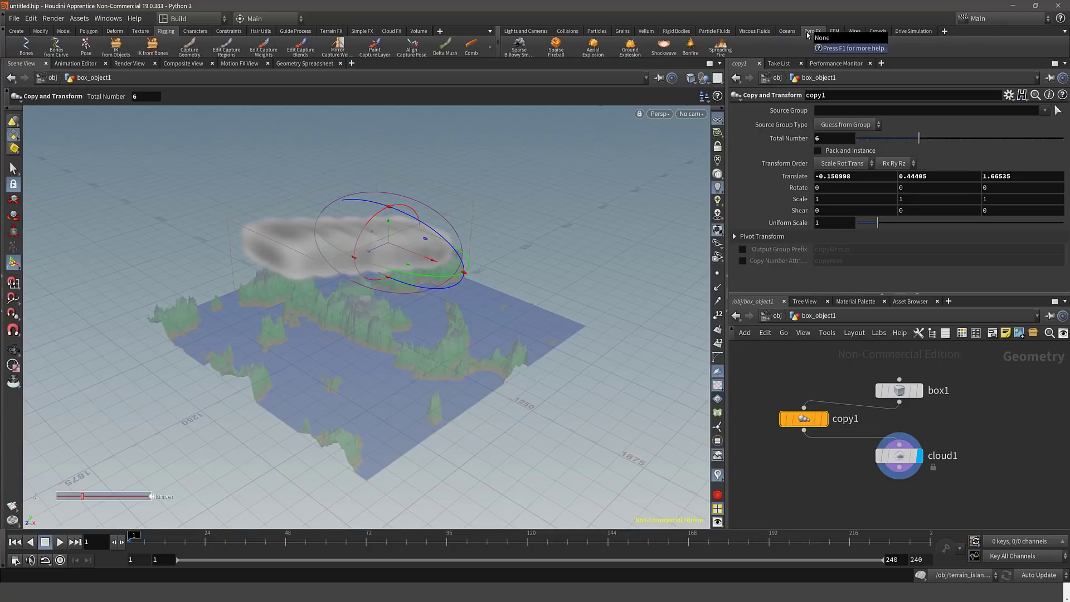
left_click(788, 32)
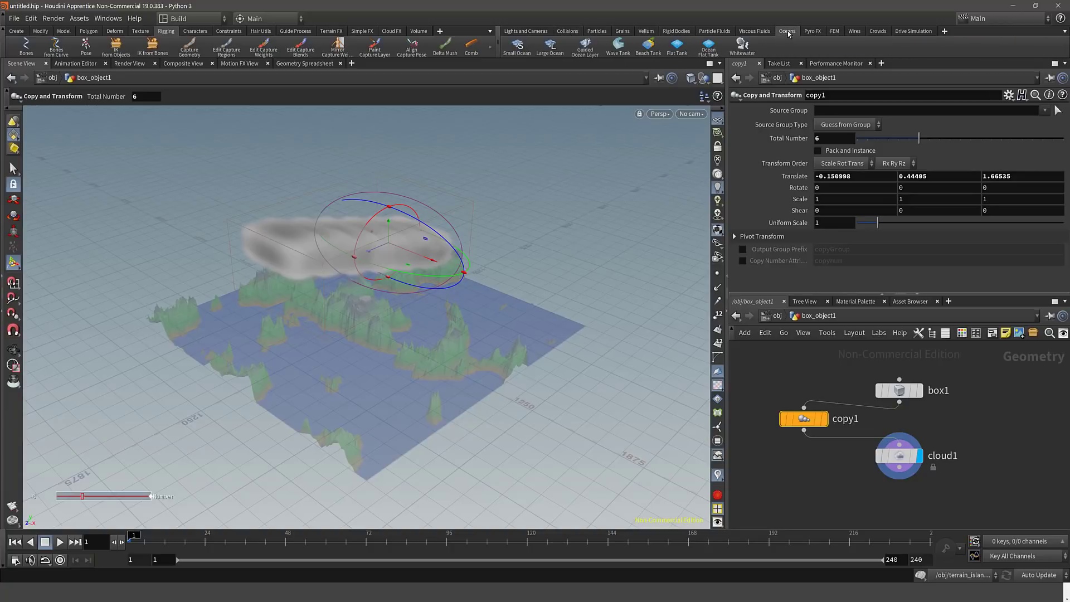
left_click(754, 31)
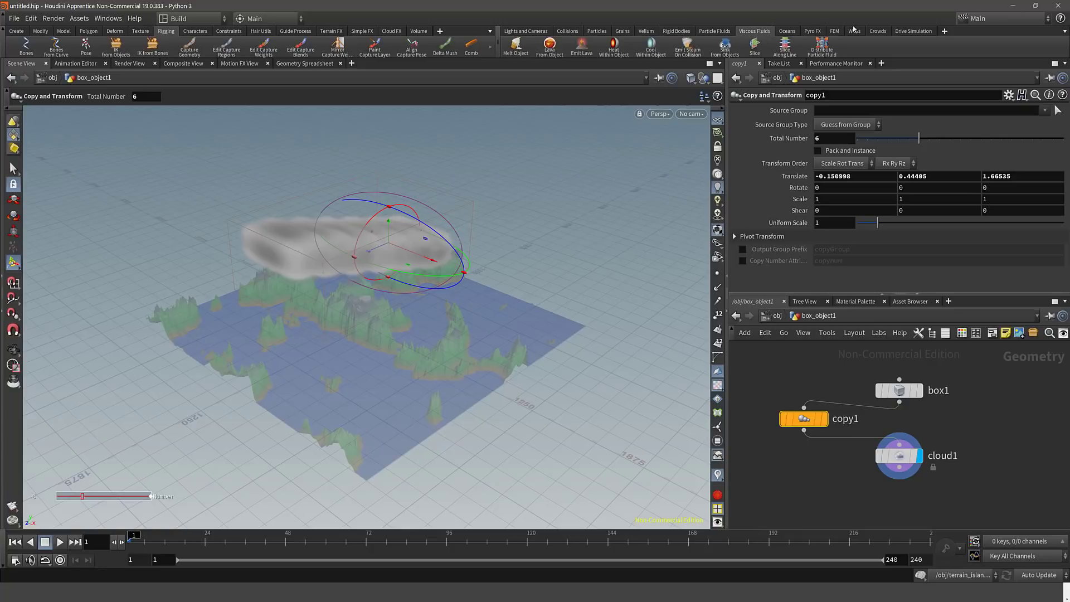
left_click(879, 32)
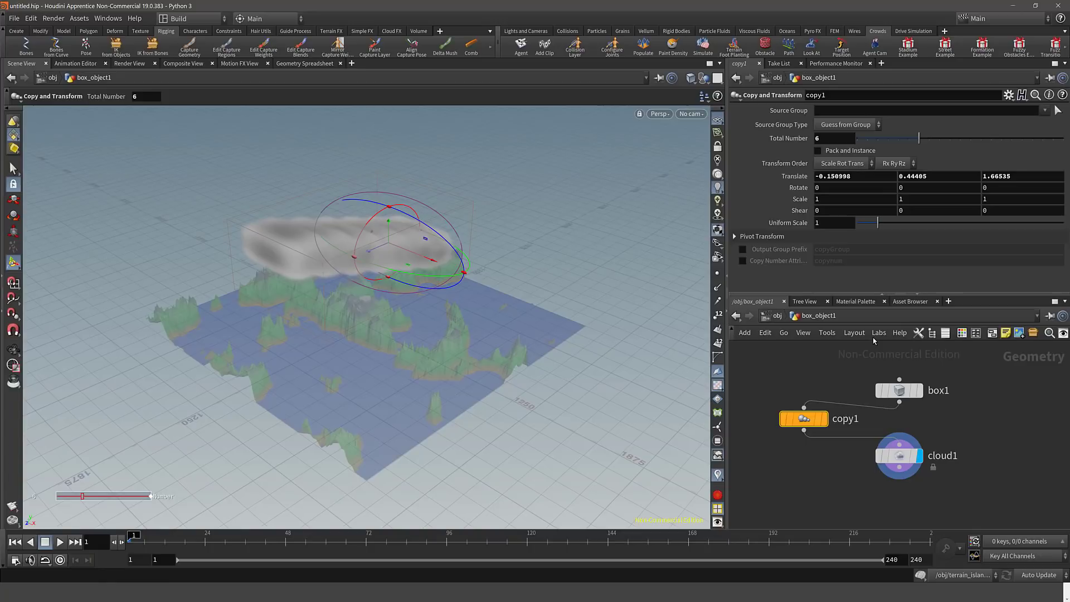
In the browser, go to the SideFX Buy Houdini page from the Get menu.
key("alt+Tab")
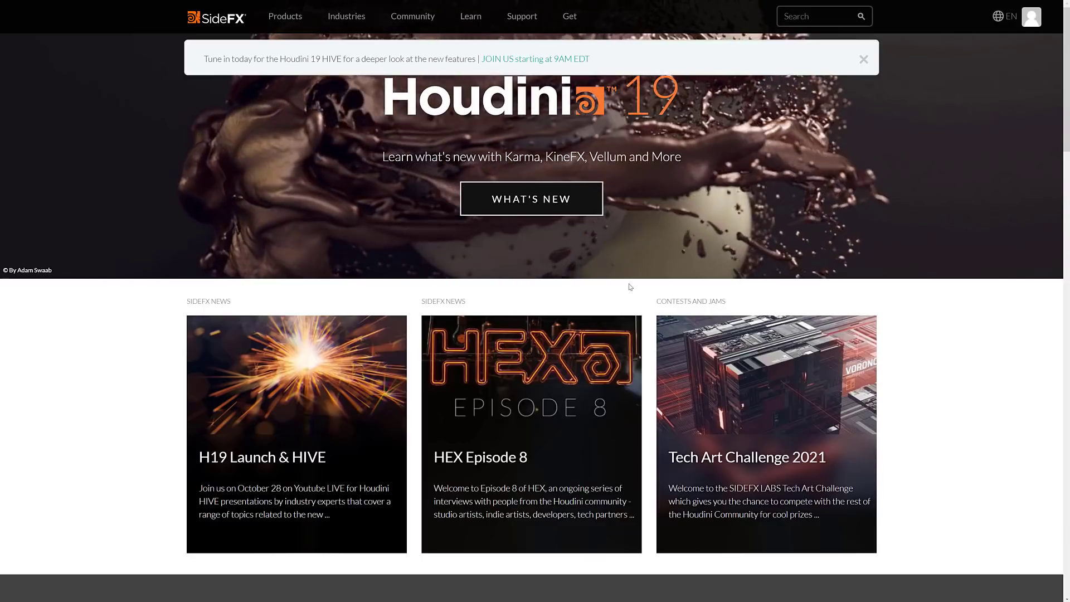
mouse_move(569, 16)
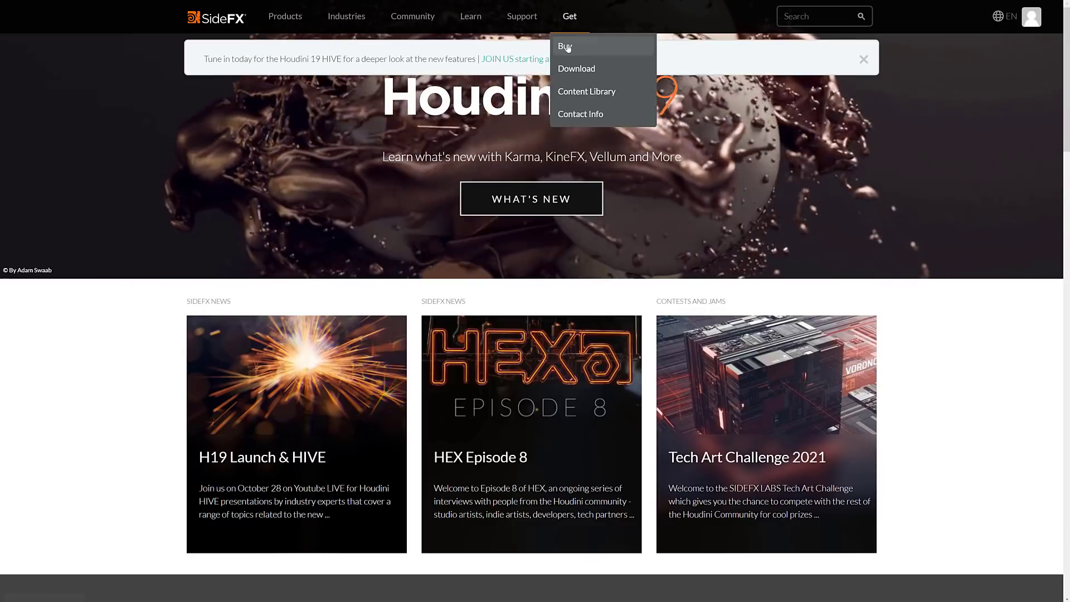
left_click(566, 48)
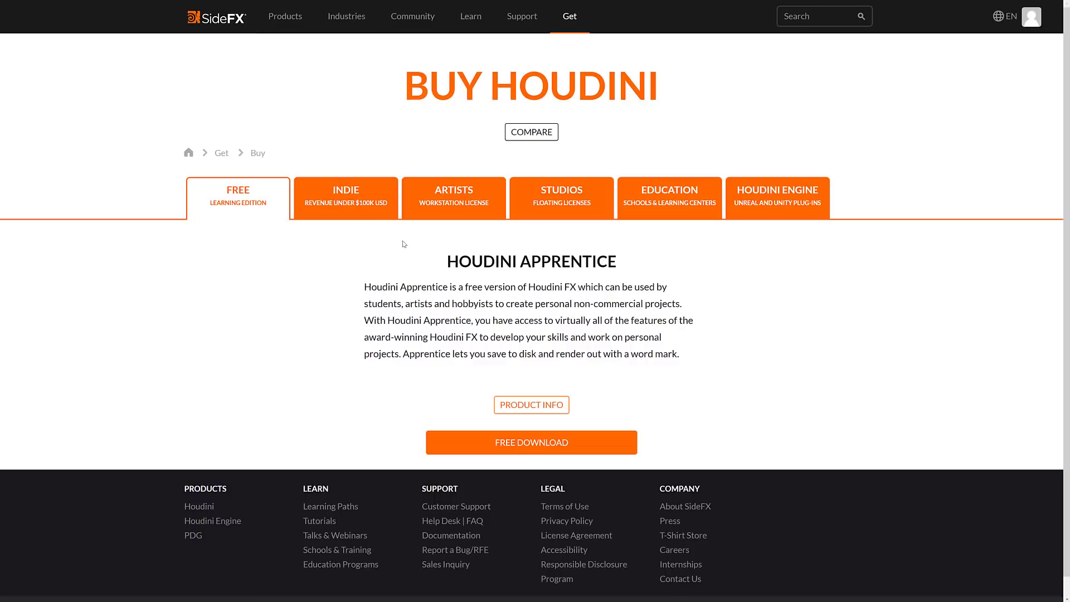
View the Indie licence pricing on the Houdini licensing page.
left_click(361, 196)
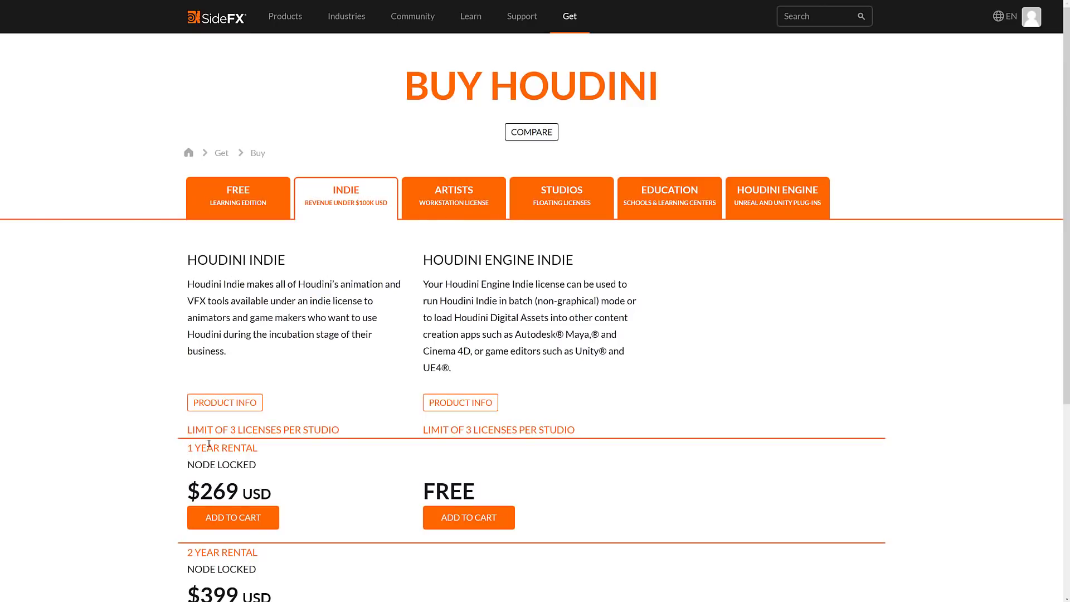
scroll(282, 297, "down", 2)
scroll(281, 301, "up", 2)
scroll(339, 342, "down", 5)
scroll(338, 341, "up", 4)
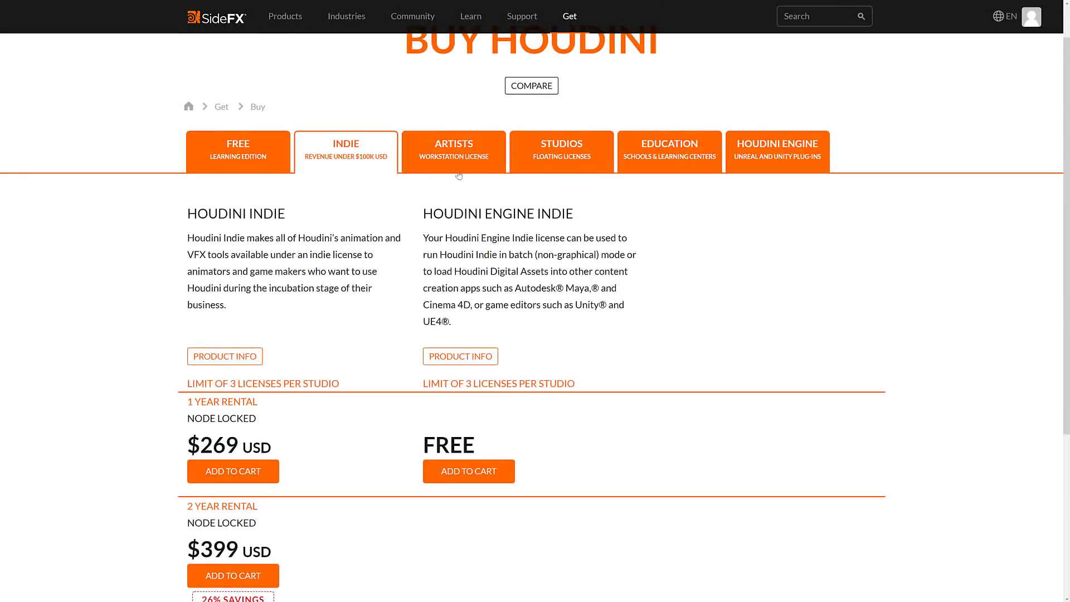
Compare Artists workstation and Houdini Engine plug-in pricing, then return to the SideFX home page.
left_click(497, 144)
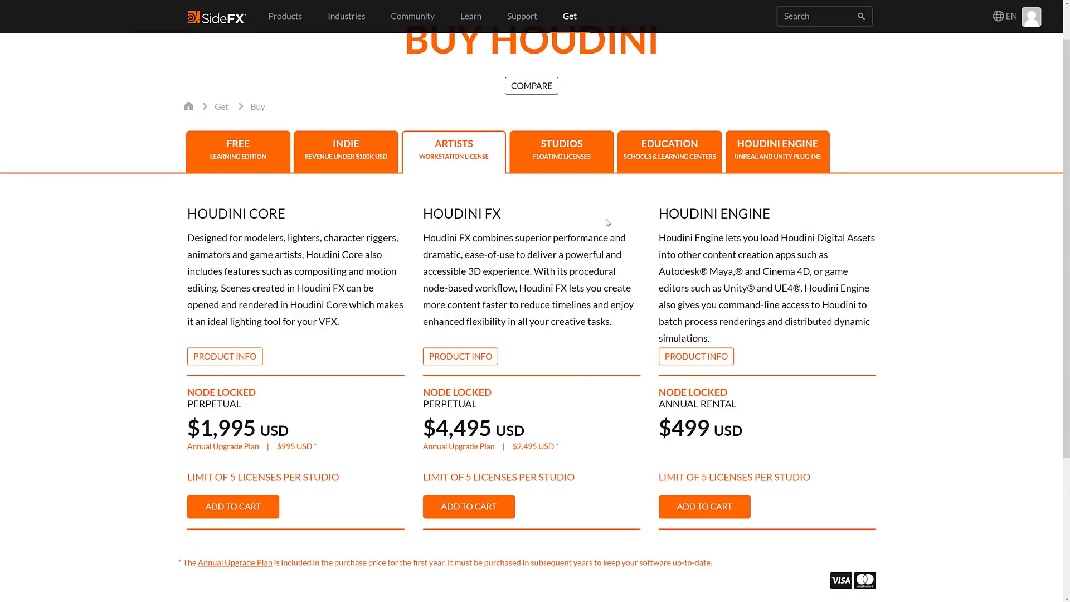
left_click(779, 150)
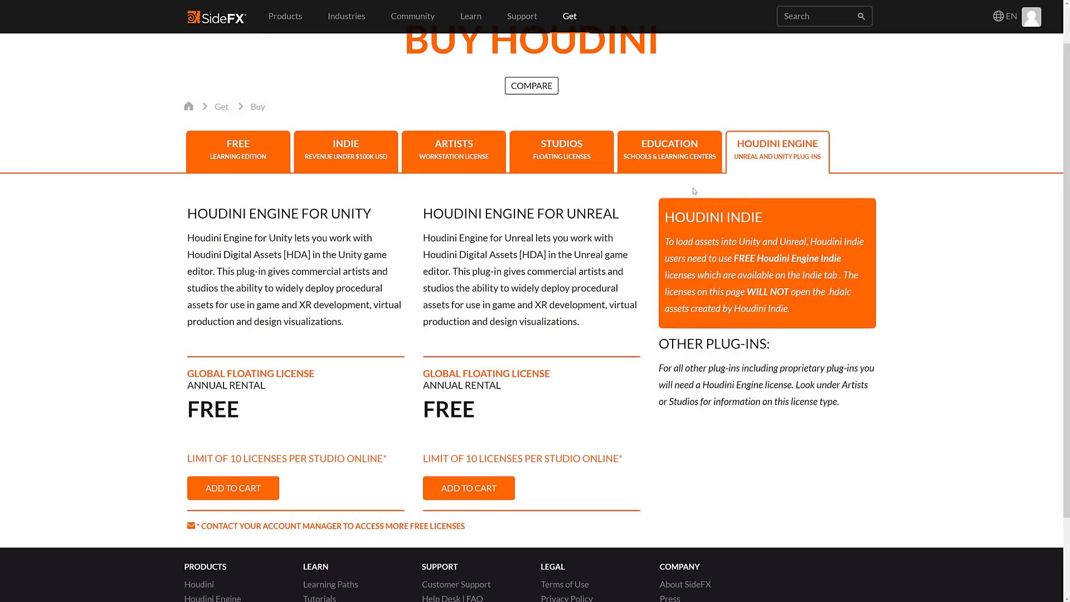
left_click_drag(497, 416, 187, 412)
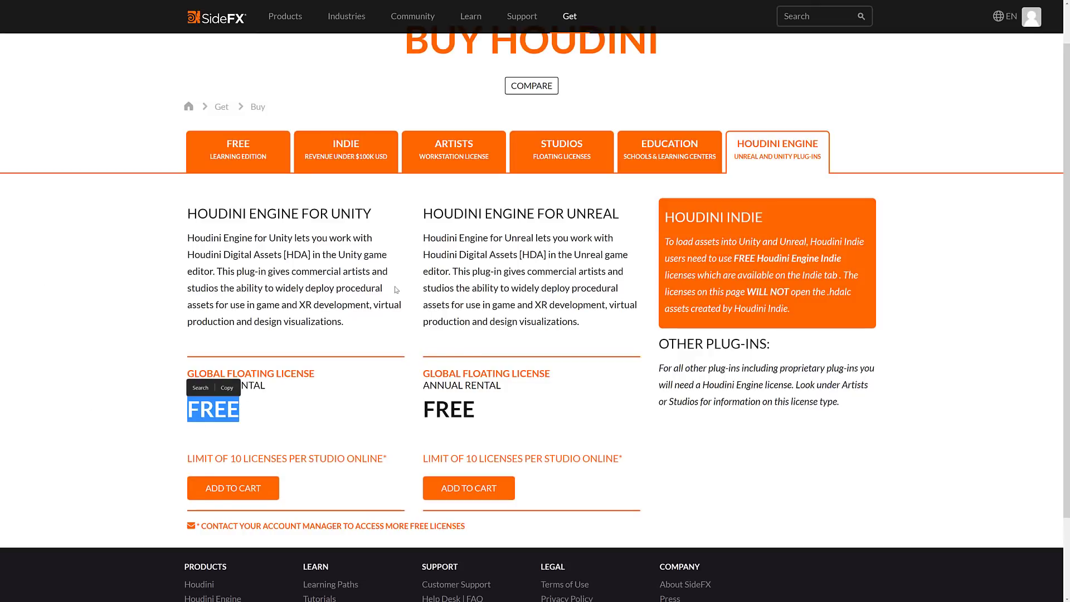
scroll(331, 198, "up", 1)
scroll(352, 210, "down", 1)
left_click(301, 199)
left_click(217, 18)
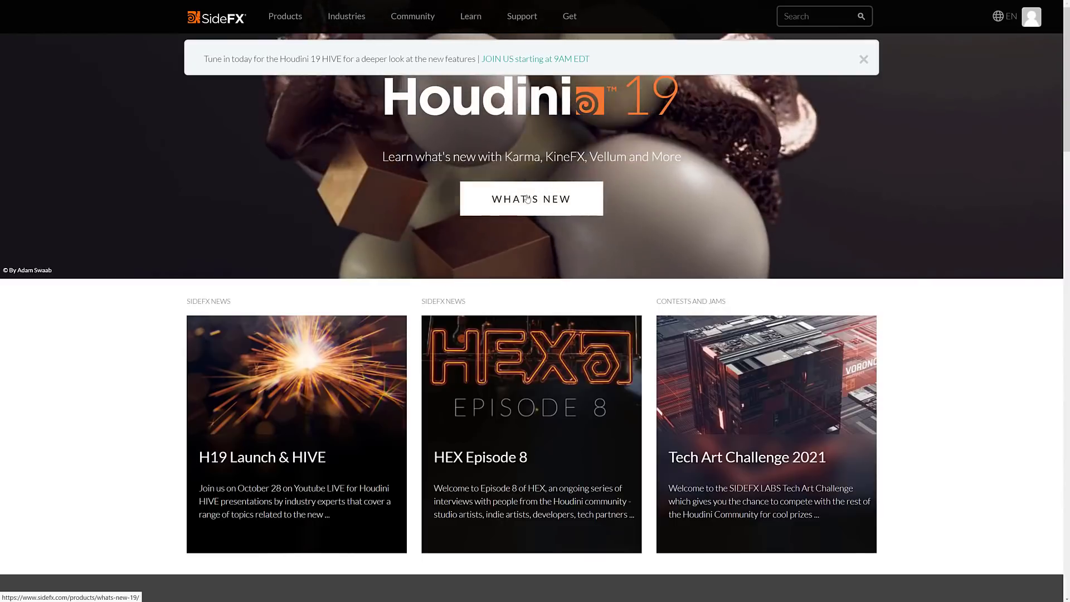
Open Houdini 19 What's New, view its Karma section, then return to the Overview tab.
left_click(484, 199)
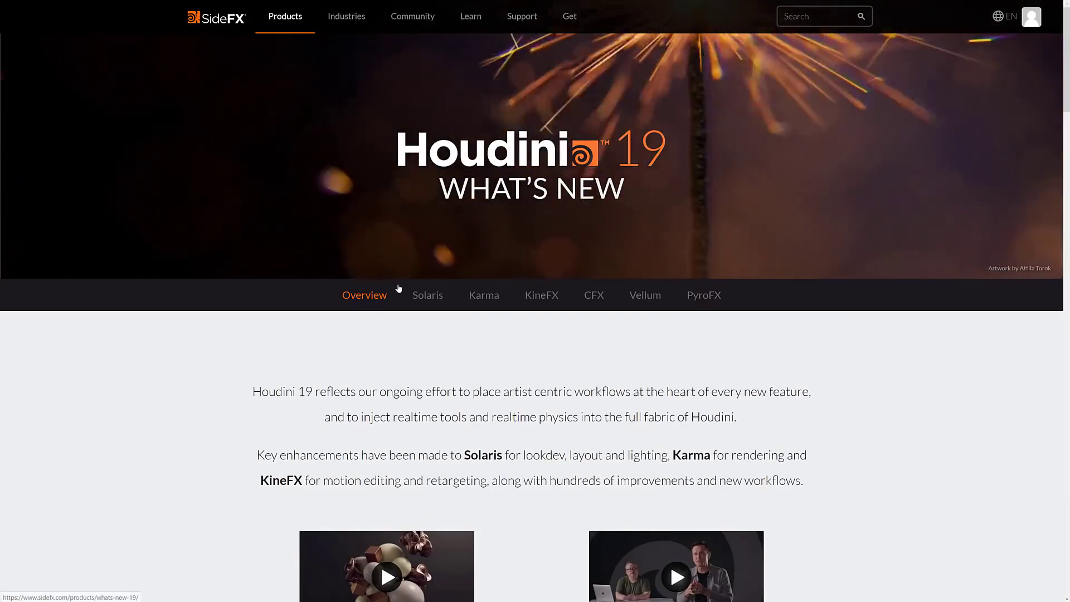
scroll(396, 286, "down", 1)
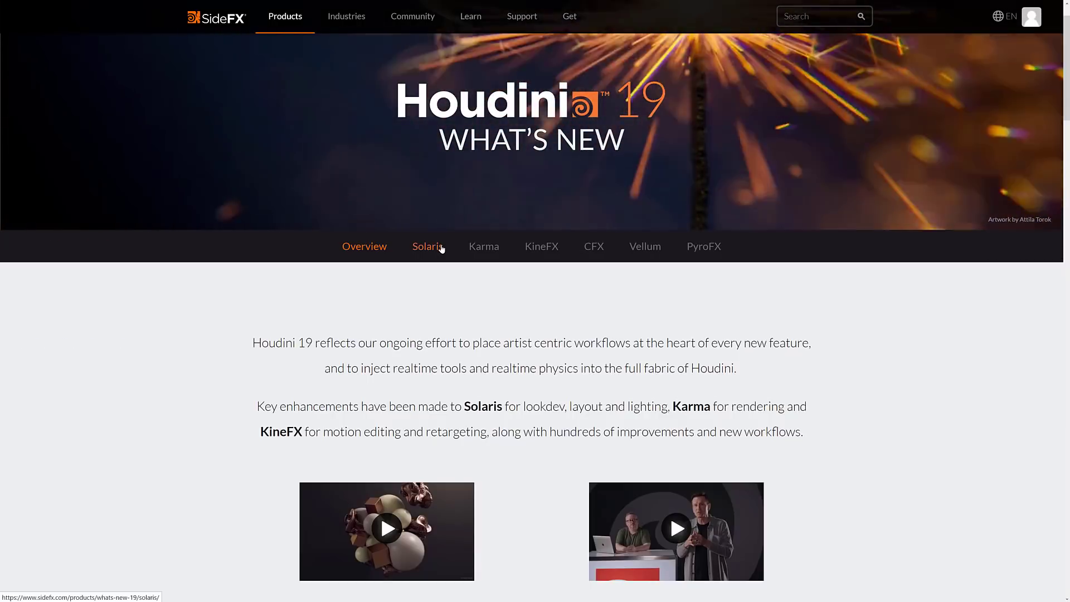
left_click(484, 246)
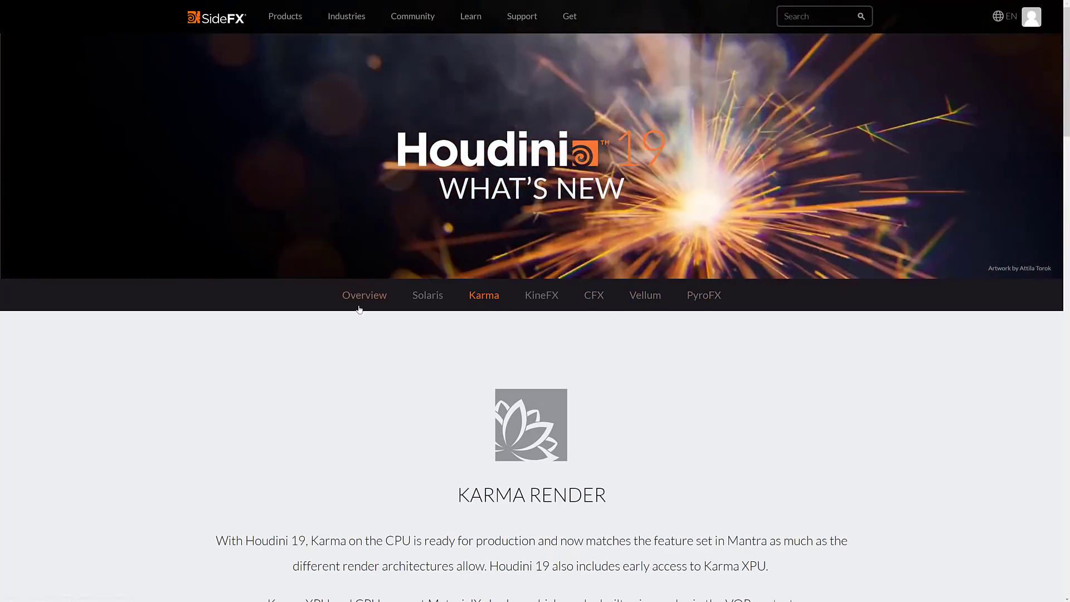
left_click(362, 306)
Scroll through the Modeling feature cards, selecting 'SIDEFX LABS' in the Poly Slice heading.
scroll(625, 382, "down", 10)
scroll(610, 370, "down", 10)
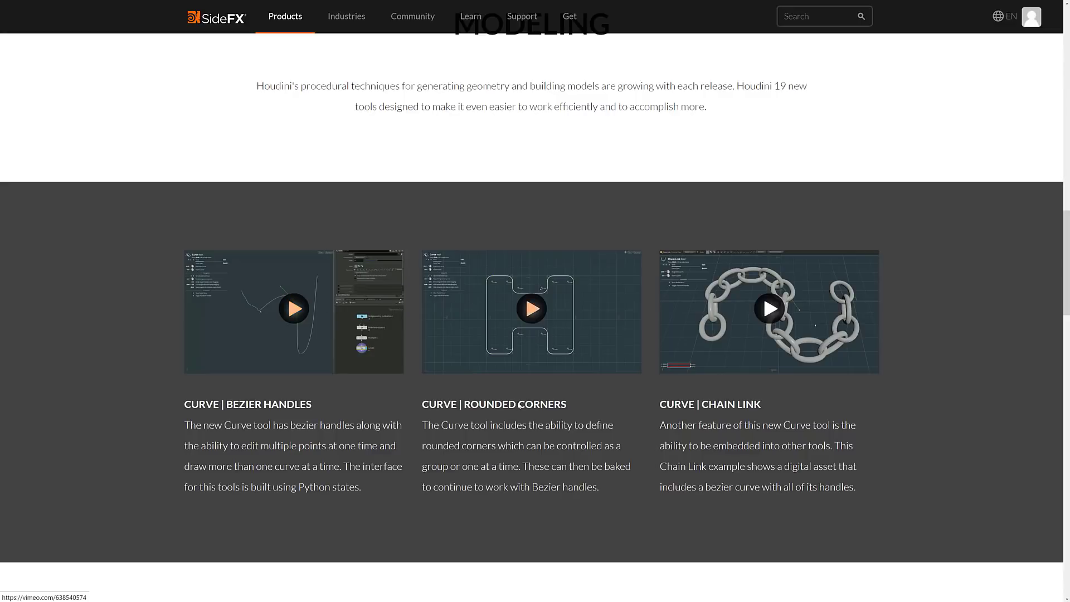
scroll(636, 438, "down", 7)
scroll(794, 239, "down", 2)
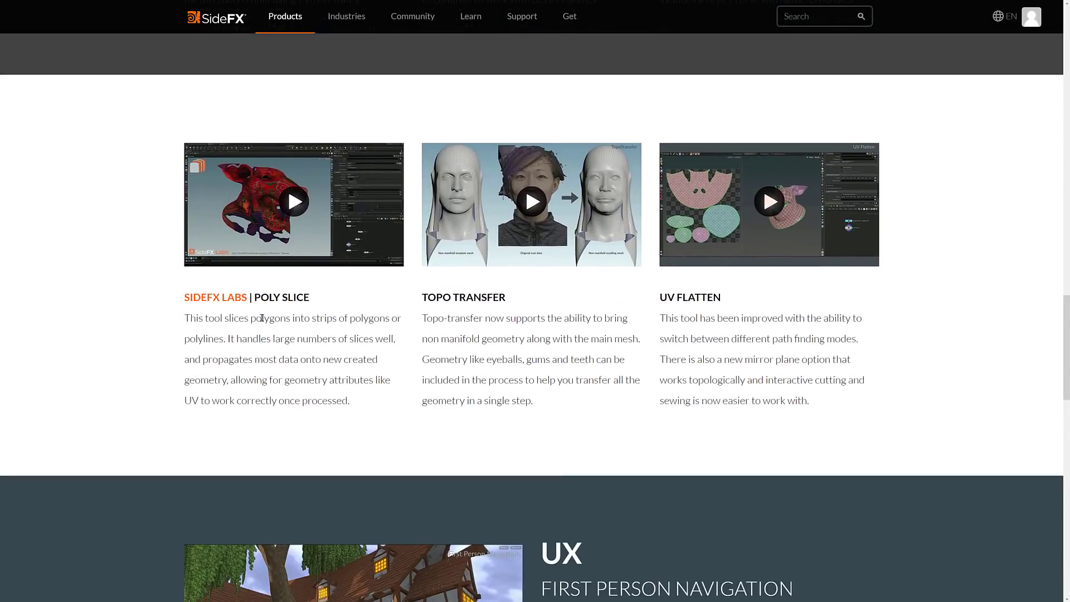
left_click_drag(181, 301, 249, 300)
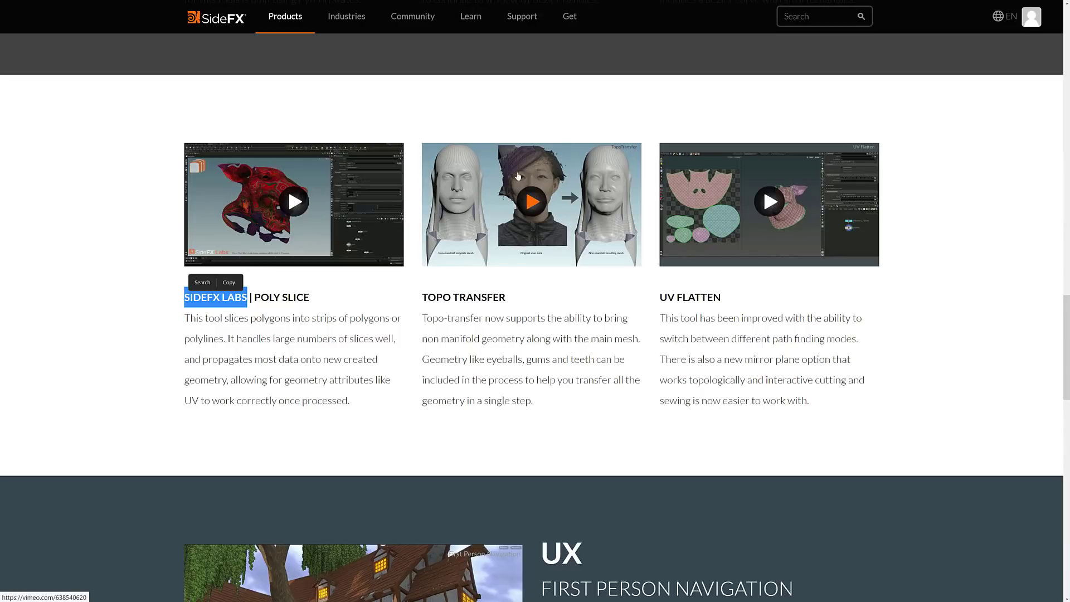
Scroll further through the UX feature cards on the Overview page.
scroll(697, 393, "down", 1)
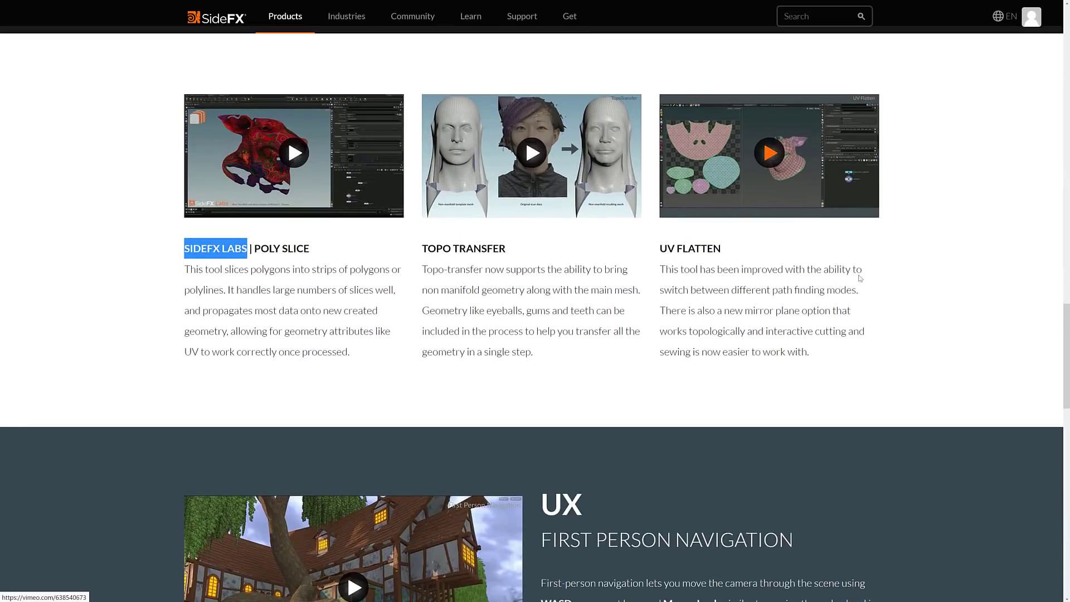
scroll(776, 181, "down", 1)
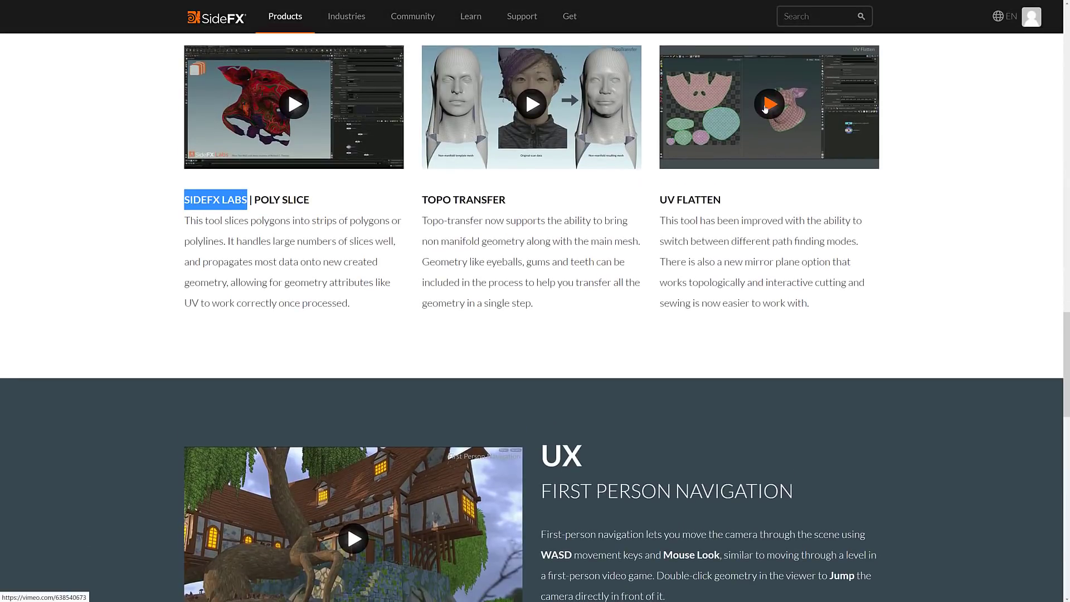
scroll(741, 106, "down", 5)
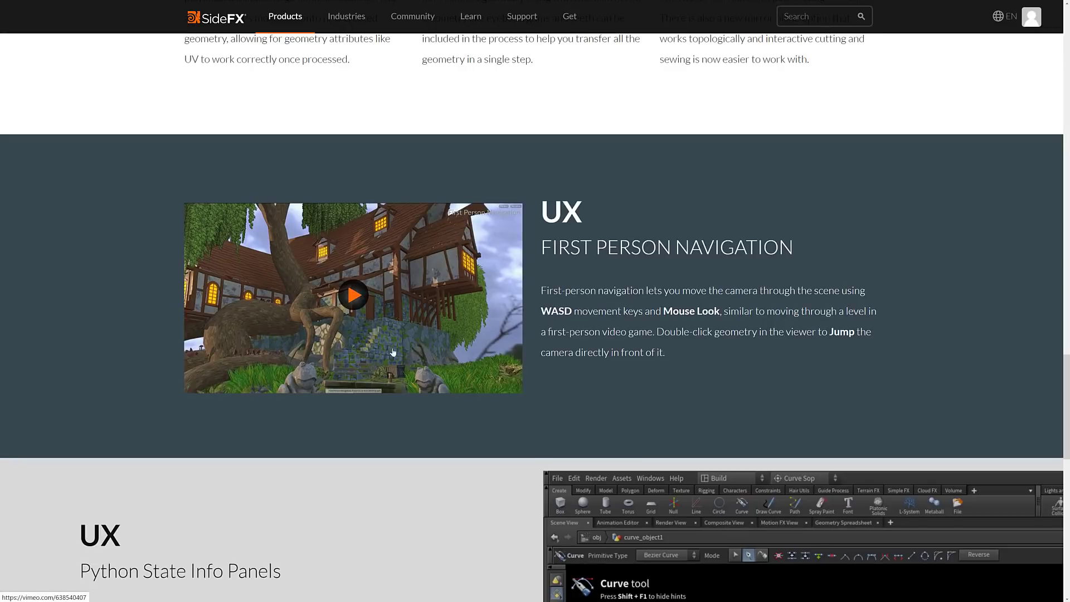
scroll(535, 324, "down", 1)
scroll(719, 300, "down", 5)
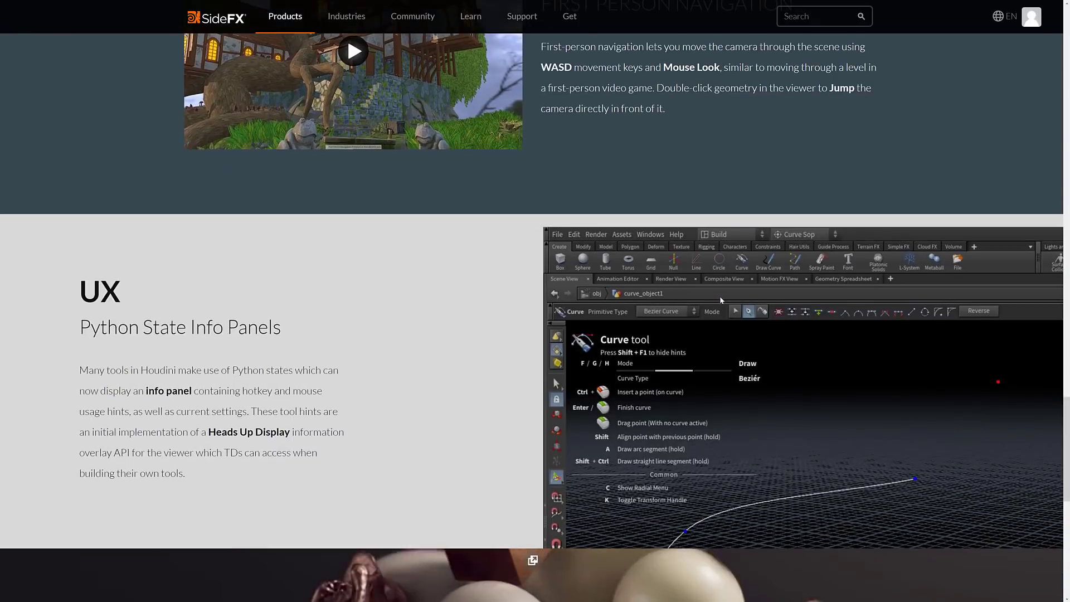
scroll(500, 338, "up", 5)
scroll(500, 340, "up", 15)
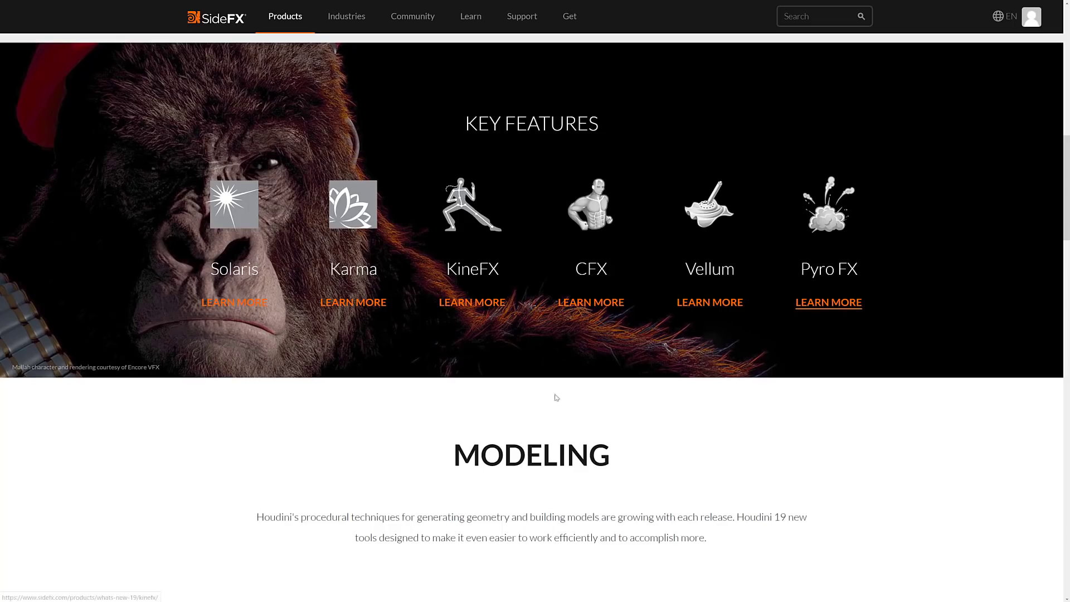
scroll(627, 373, "down", 4)
scroll(410, 226, "up", 4)
Open the Solaris section and scroll through Scene Import and Component Builder.
left_click(253, 254)
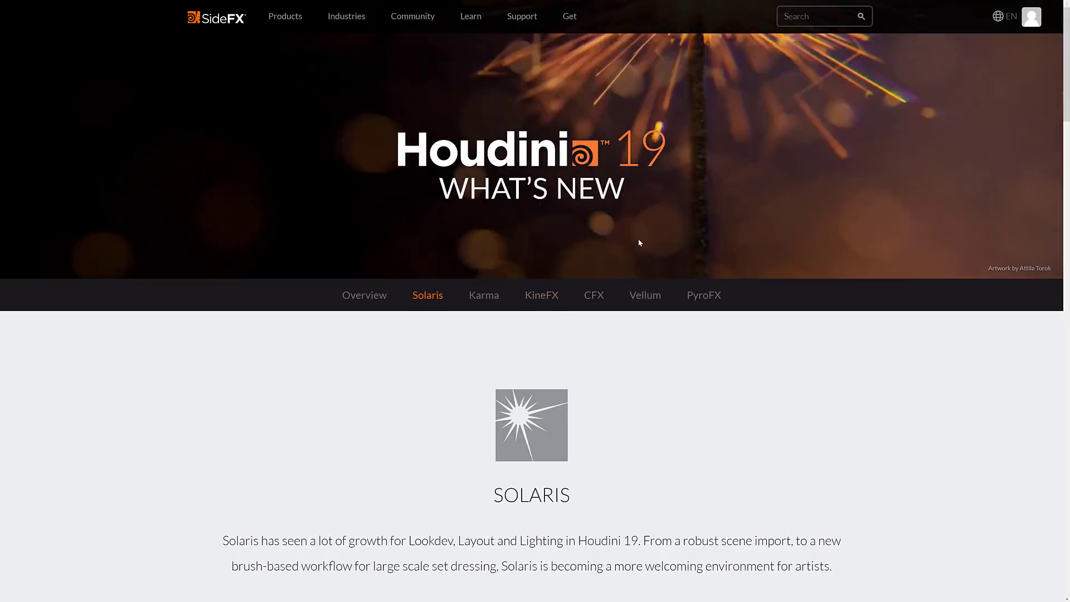
scroll(627, 245, "down", 6)
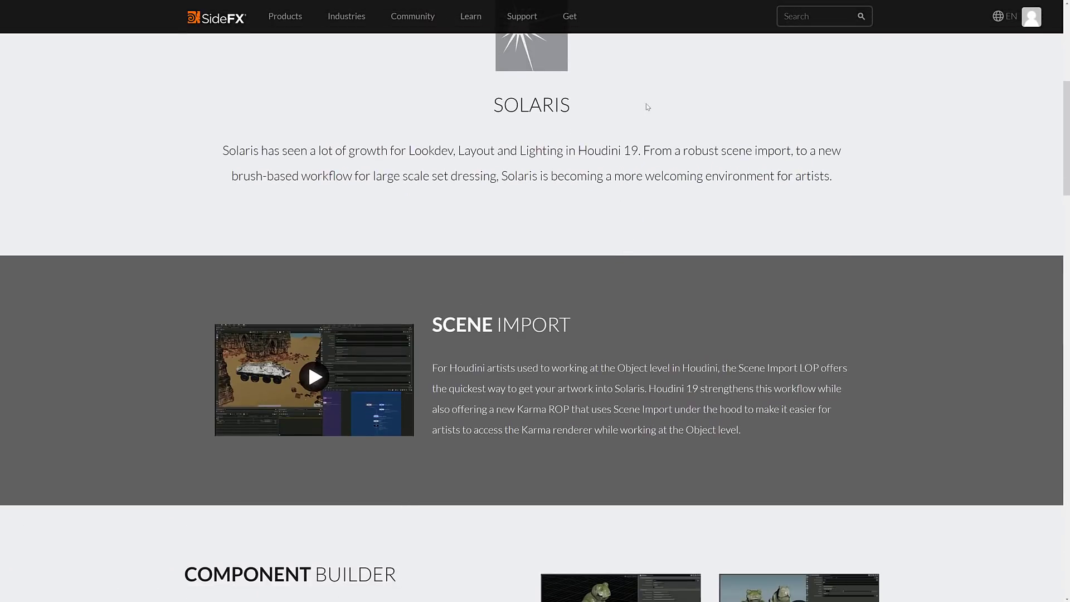
scroll(615, 179, "down", 7)
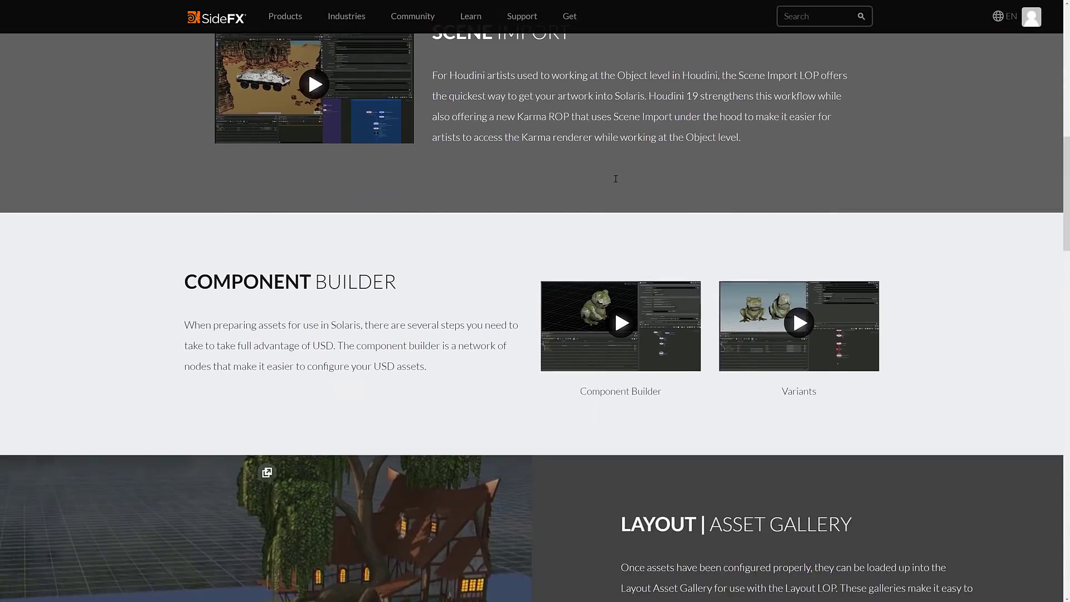
scroll(615, 182, "down", 3)
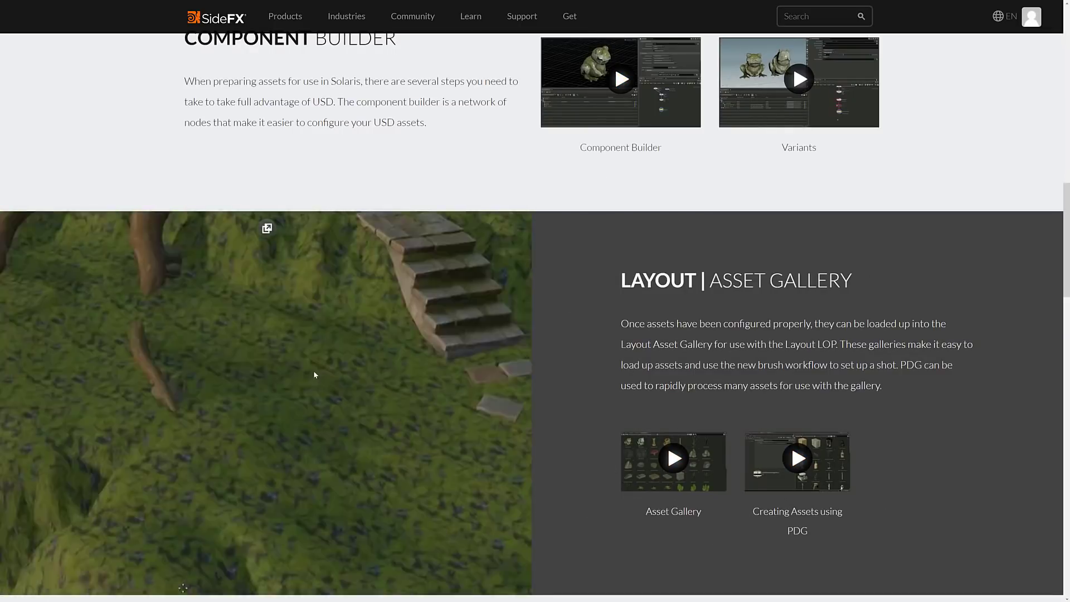
scroll(830, 384, "down", 6)
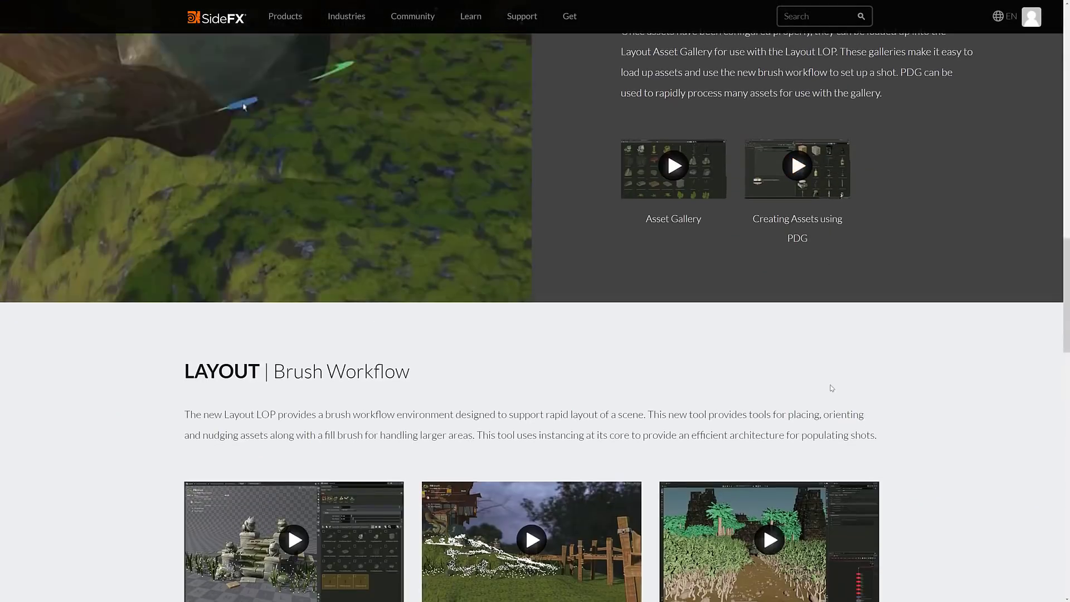
scroll(831, 384, "down", 4)
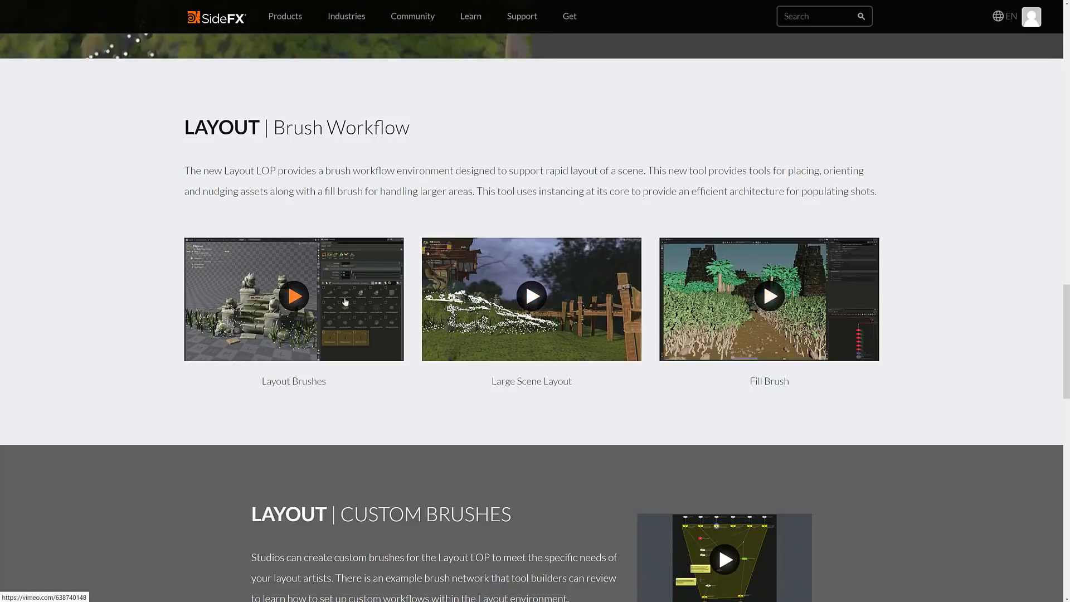
Scroll through the Layout and Background Plate sections of the Solaris page.
scroll(566, 259, "up", 7)
scroll(568, 261, "up", 5)
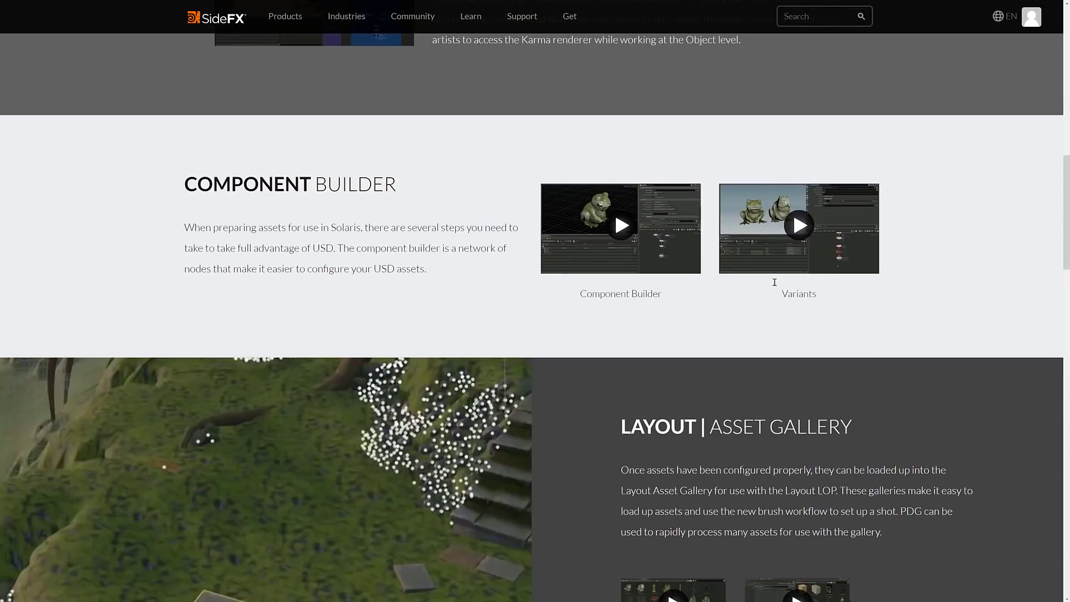
scroll(773, 269, "down", 6)
scroll(773, 269, "down", 8)
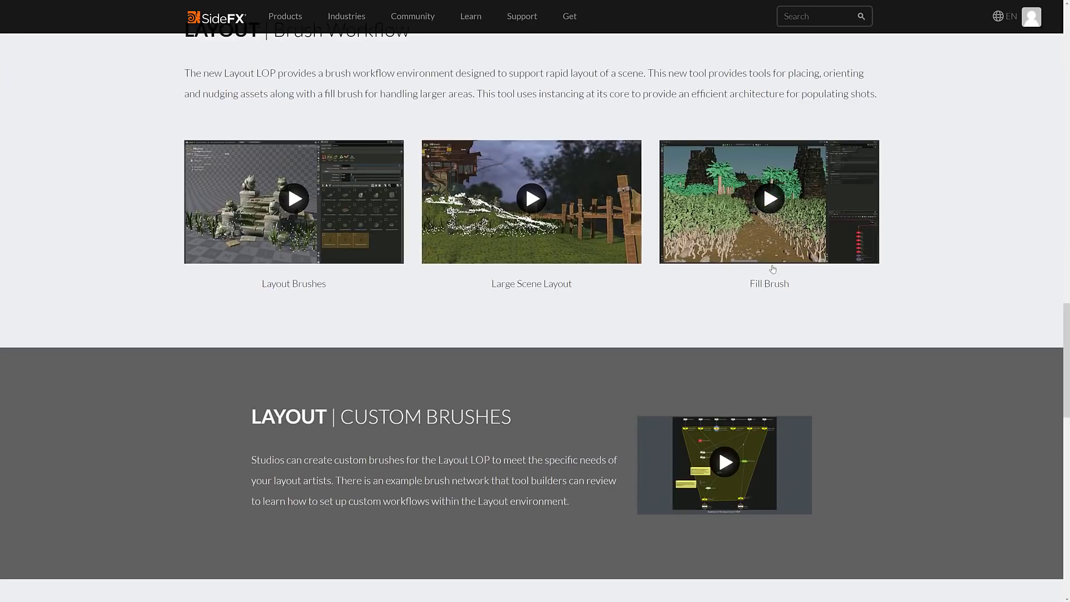
scroll(772, 269, "down", 2)
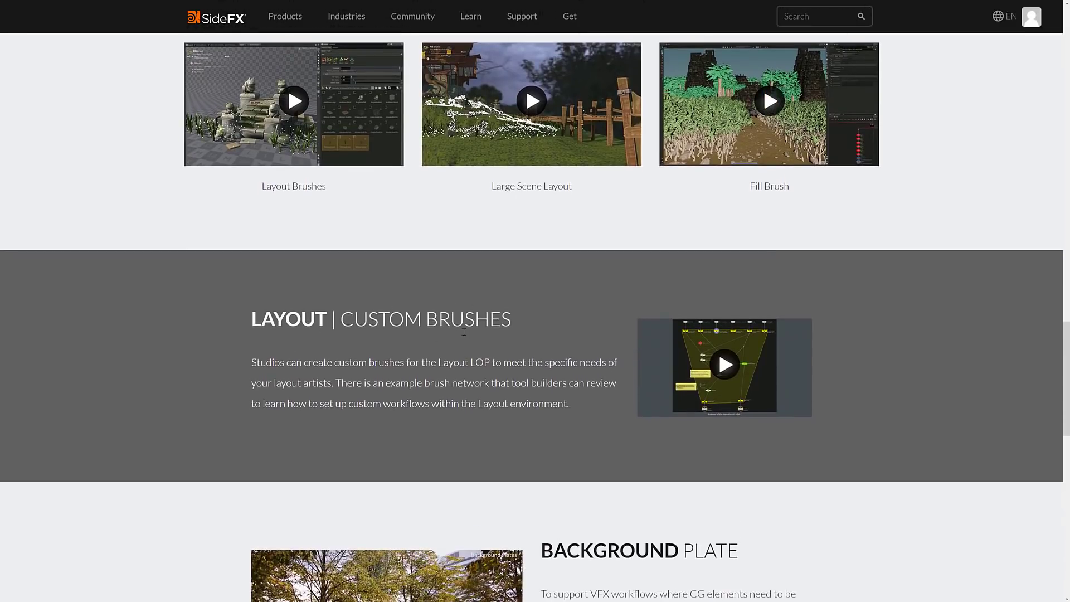
scroll(751, 385, "up", 2)
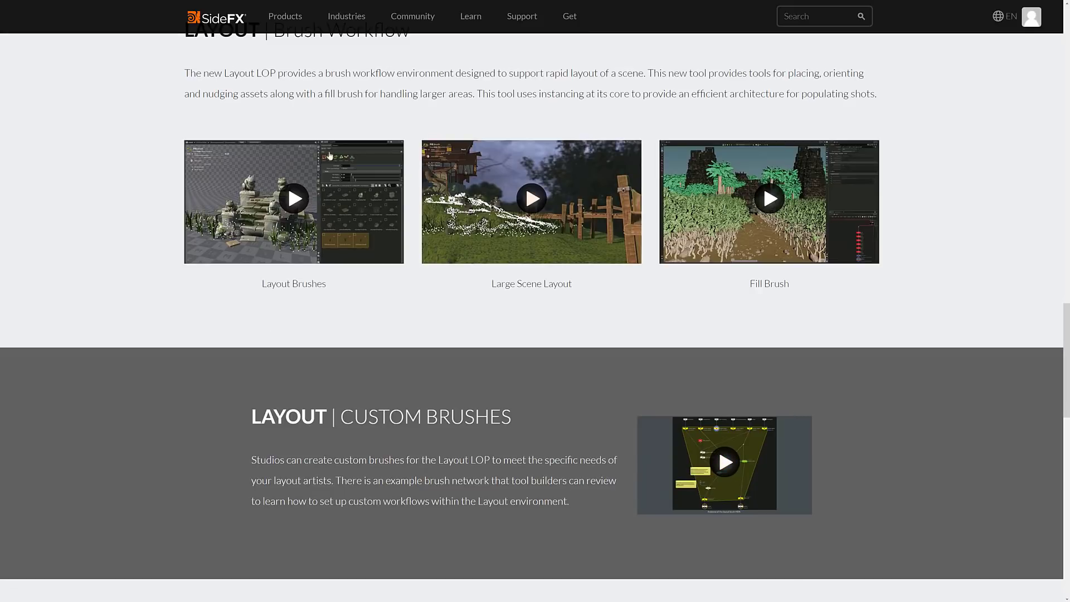
scroll(417, 359, "down", 6)
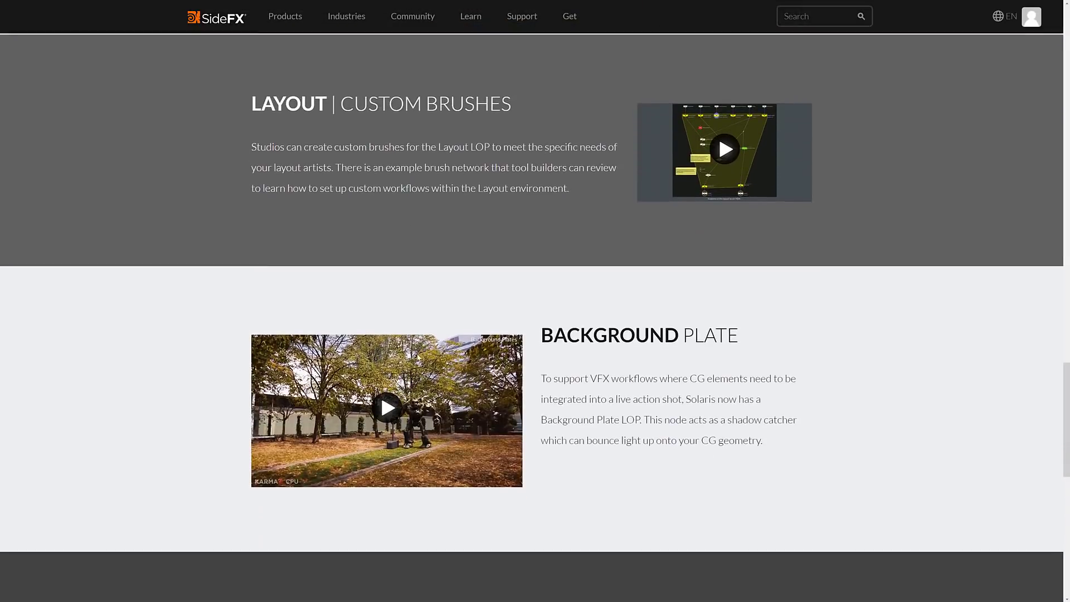
scroll(419, 357, "down", 5)
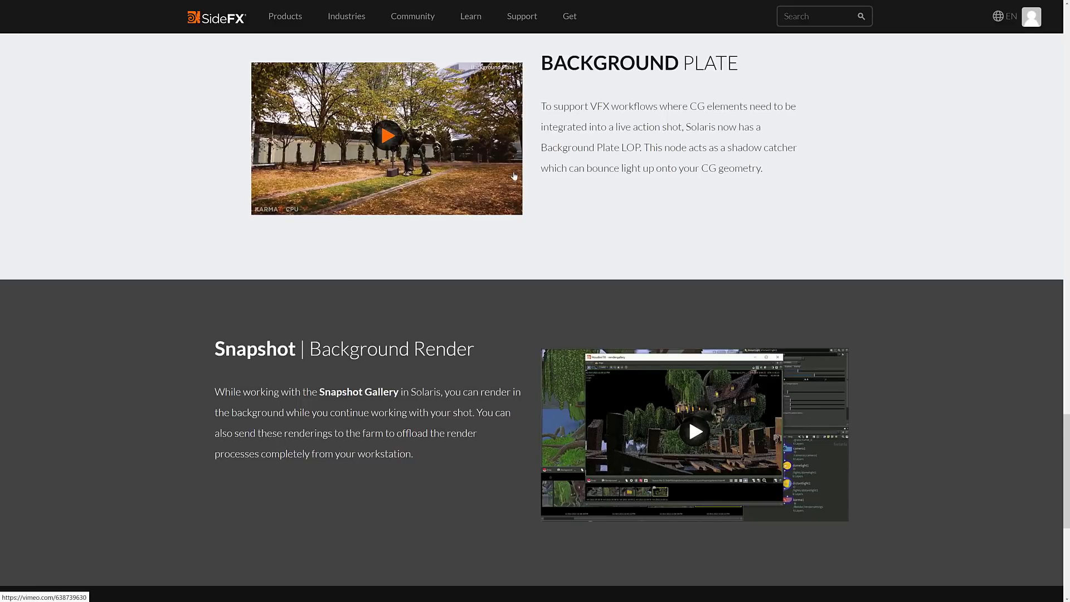
scroll(621, 229, "down", 6)
scroll(633, 213, "up", 7)
scroll(636, 214, "up", 15)
Read the Karma CPU section, briefly highlighting the word MaterialX.
scroll(708, 297, "down", 4)
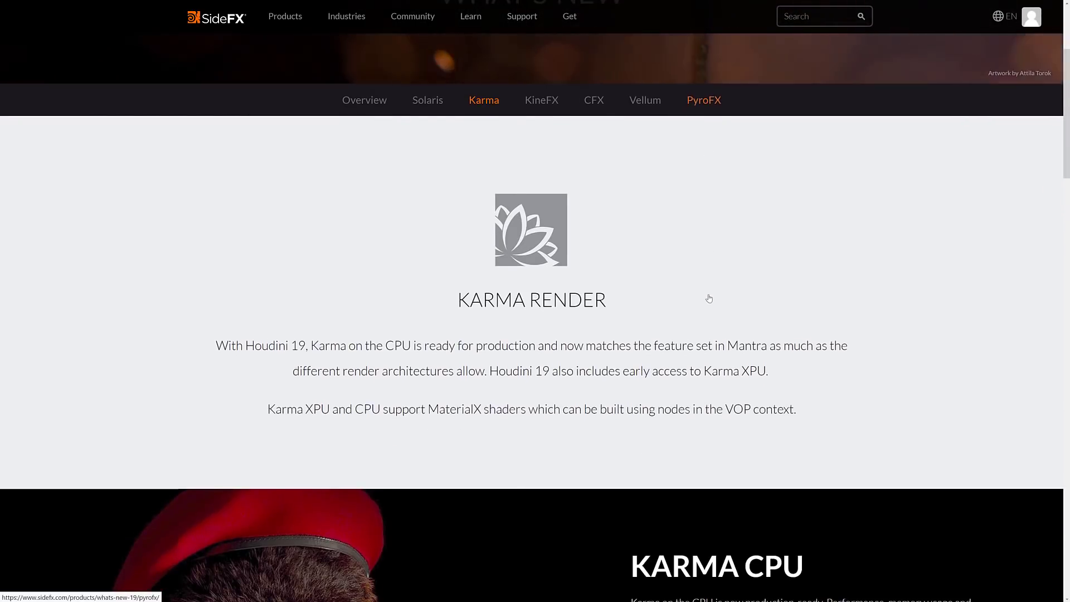
scroll(708, 299, "down", 8)
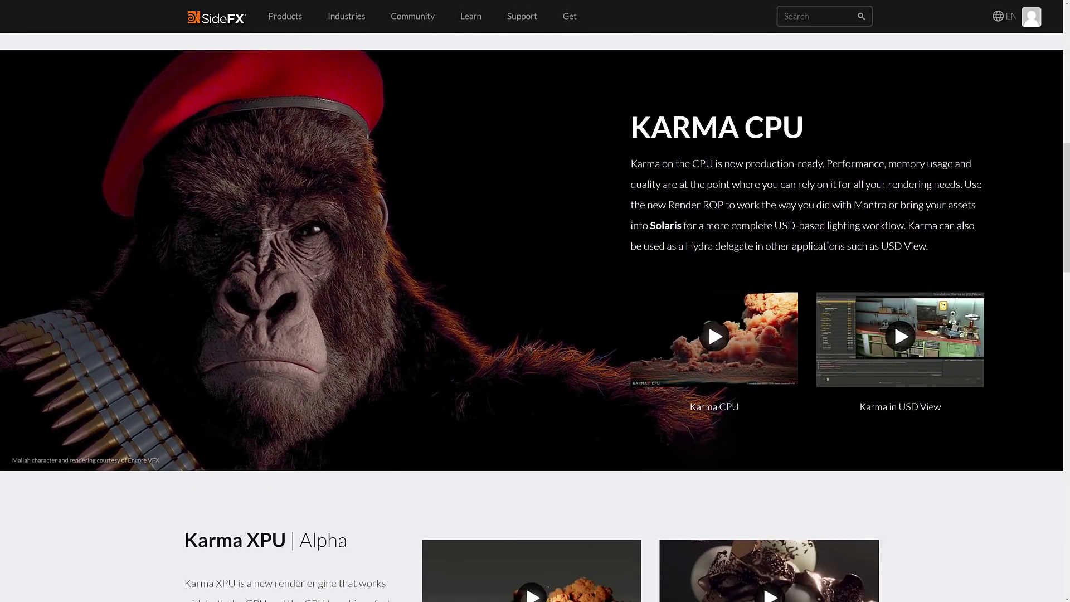
scroll(708, 322, "up", 5)
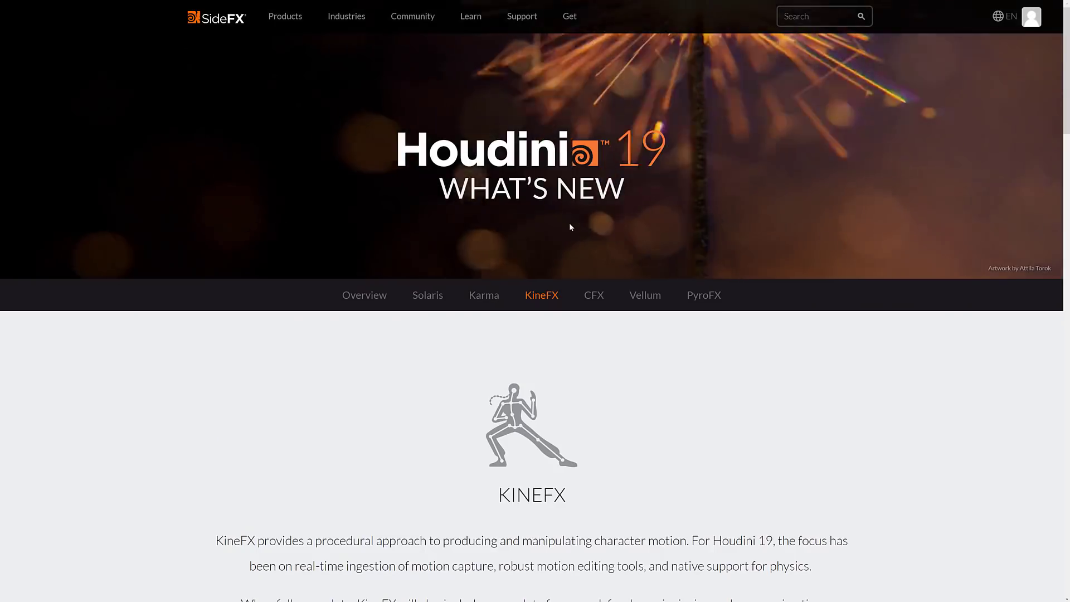
scroll(570, 226, "down", 4)
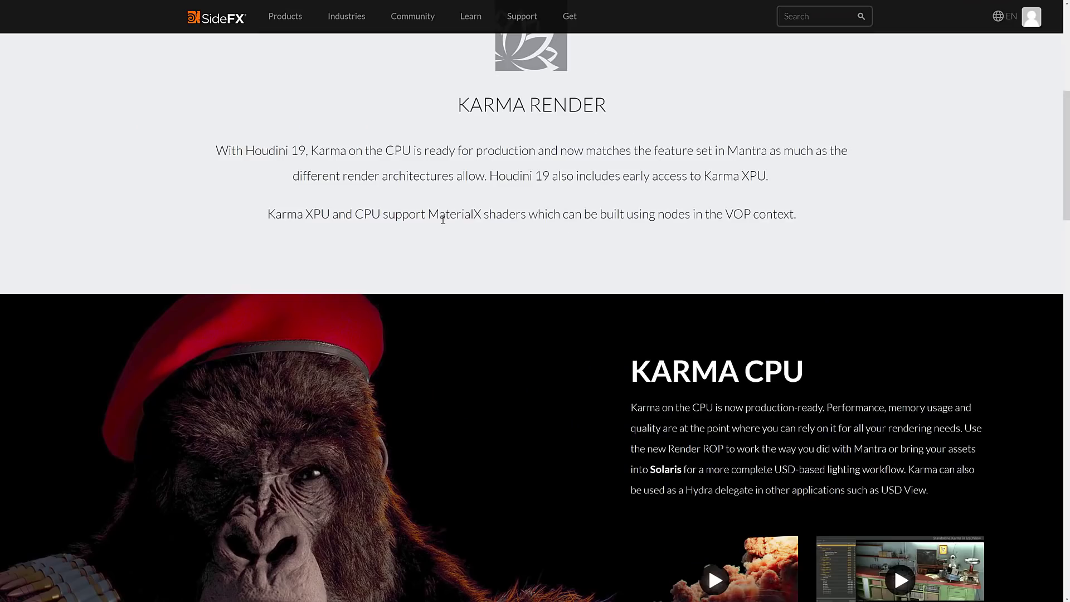
left_click_drag(443, 217, 484, 215)
left_click(479, 214)
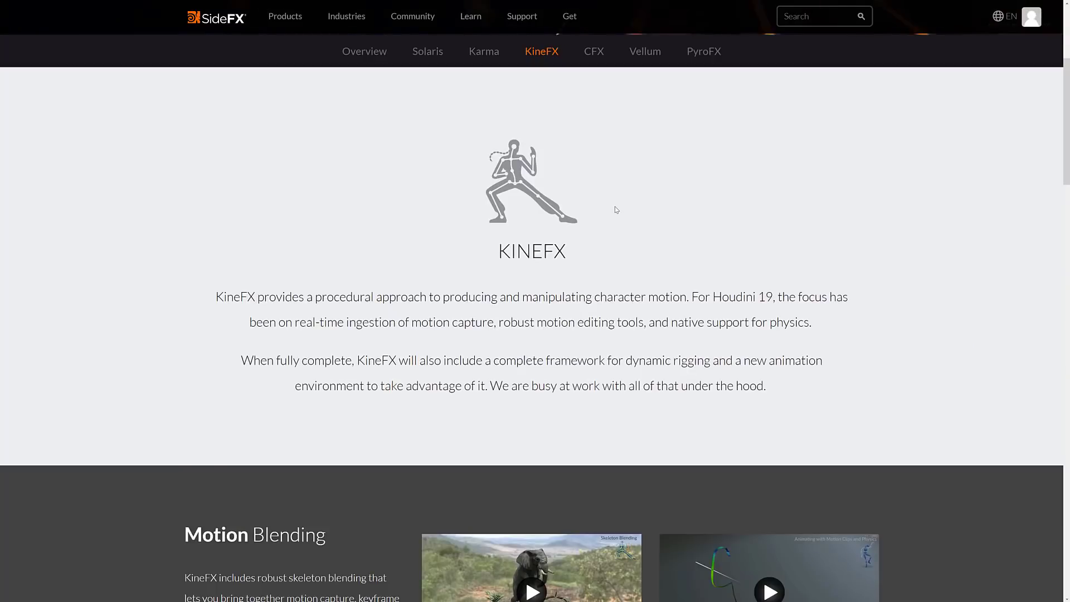
Keep scrolling down toward the KineFX Motion Blending demos.
scroll(614, 206, "down", 2)
scroll(615, 210, "down", 2)
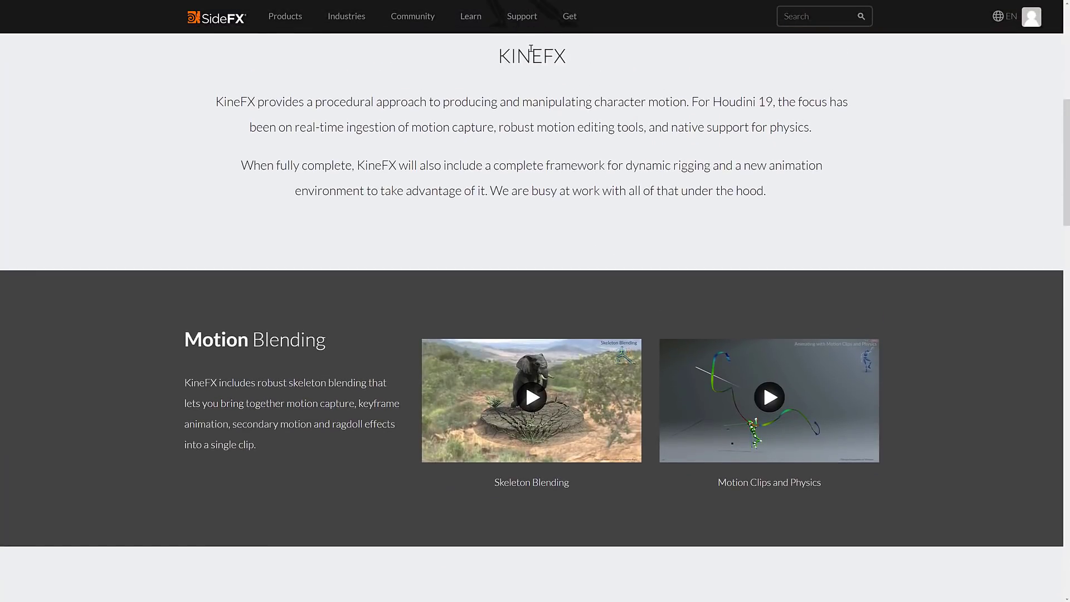
scroll(530, 49, "down", 3)
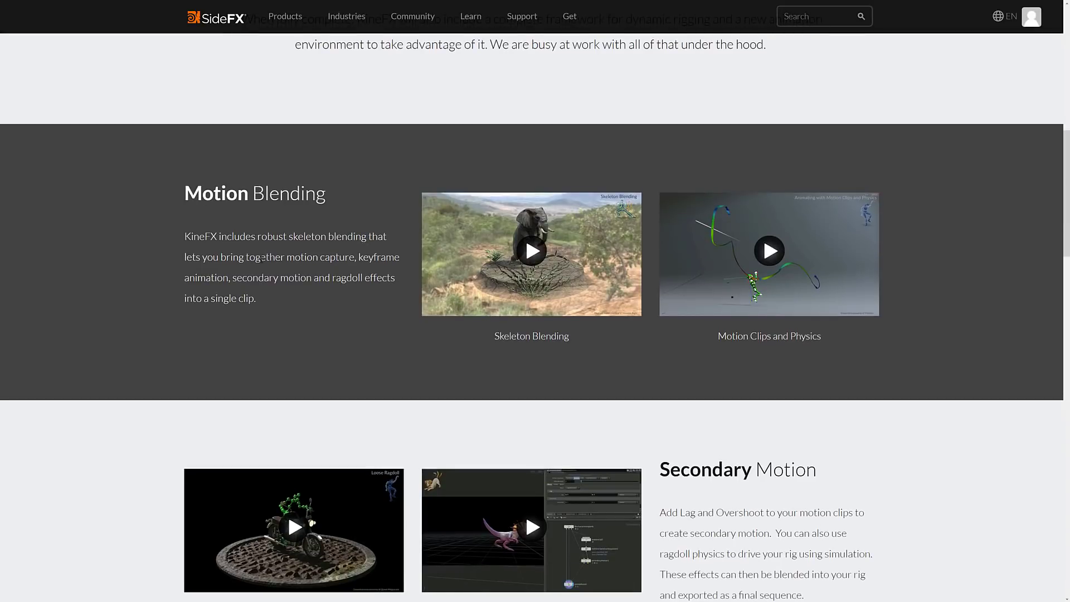
scroll(296, 273, "down", 3)
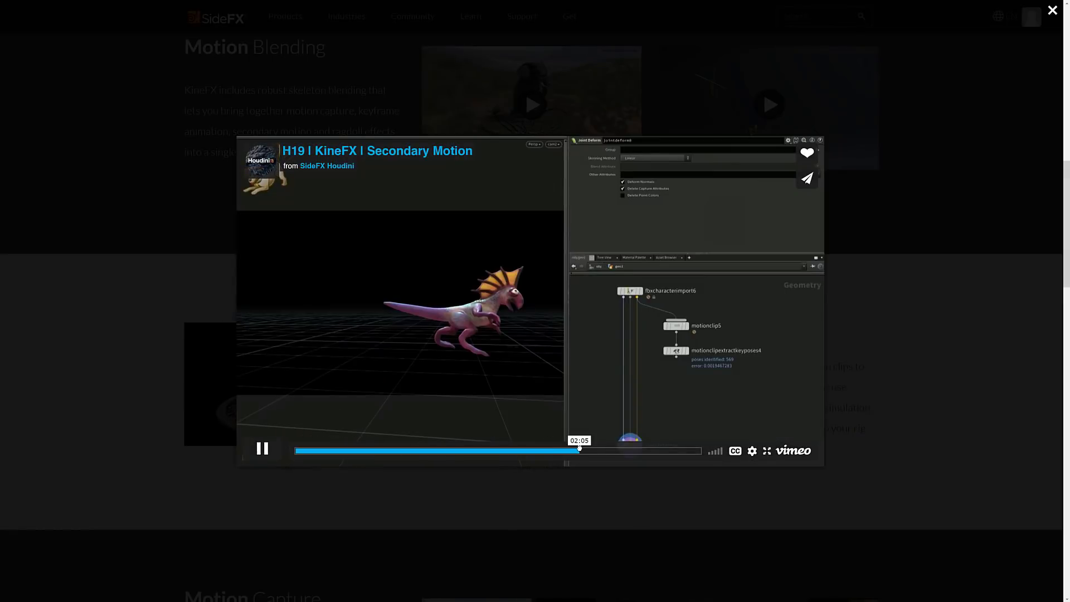
Scrub through the ragdoll demo video to near its end, then close it.
left_click(620, 451)
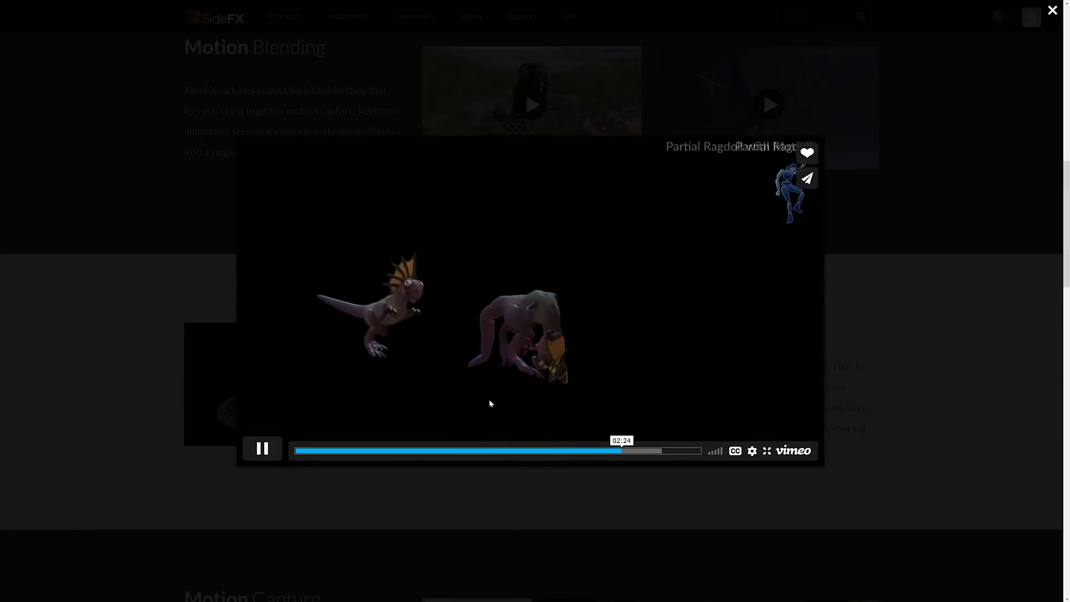
left_click(521, 451)
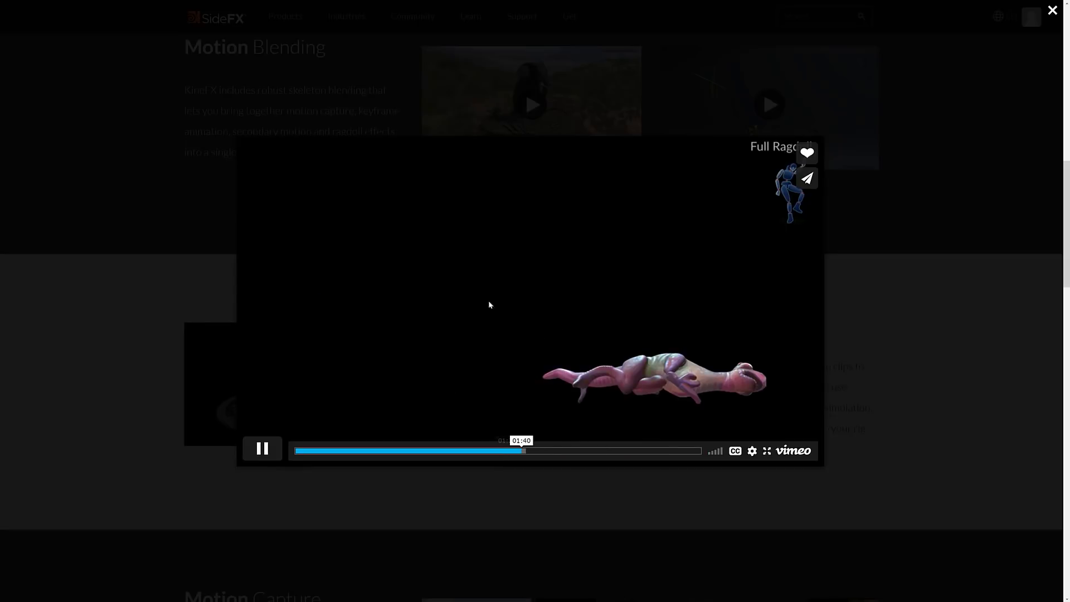
left_click(668, 450)
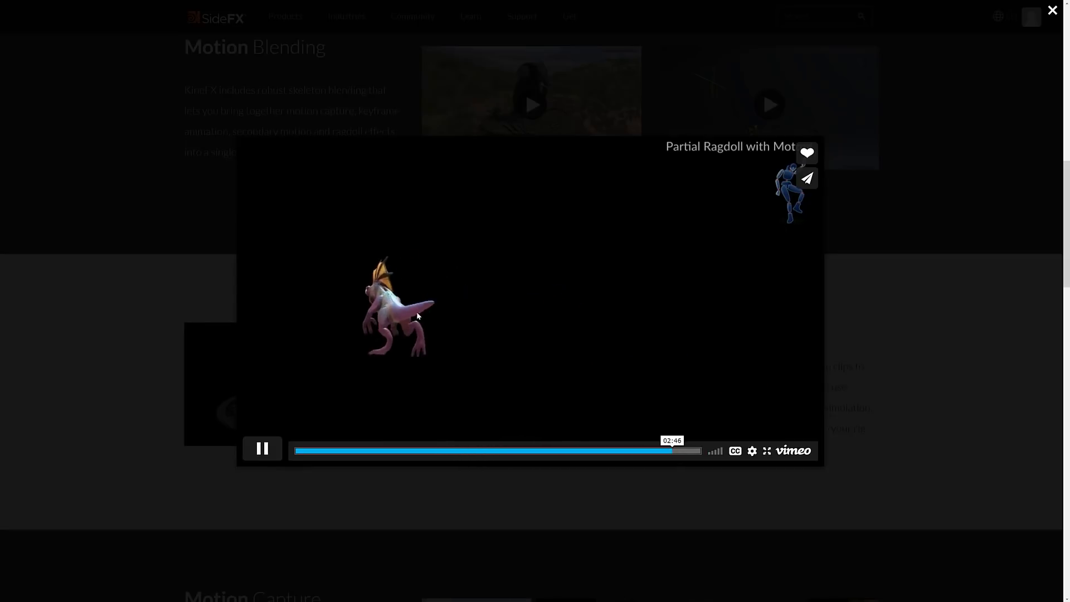
left_click(847, 187)
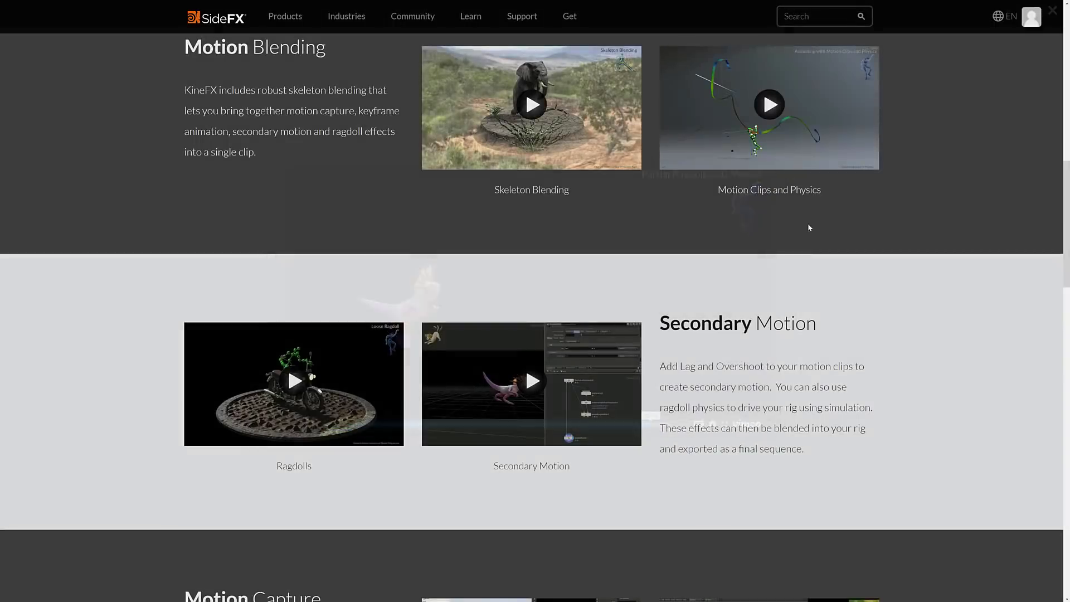
Scroll through the remaining KineFX feature sections.
scroll(815, 204, "down", 8)
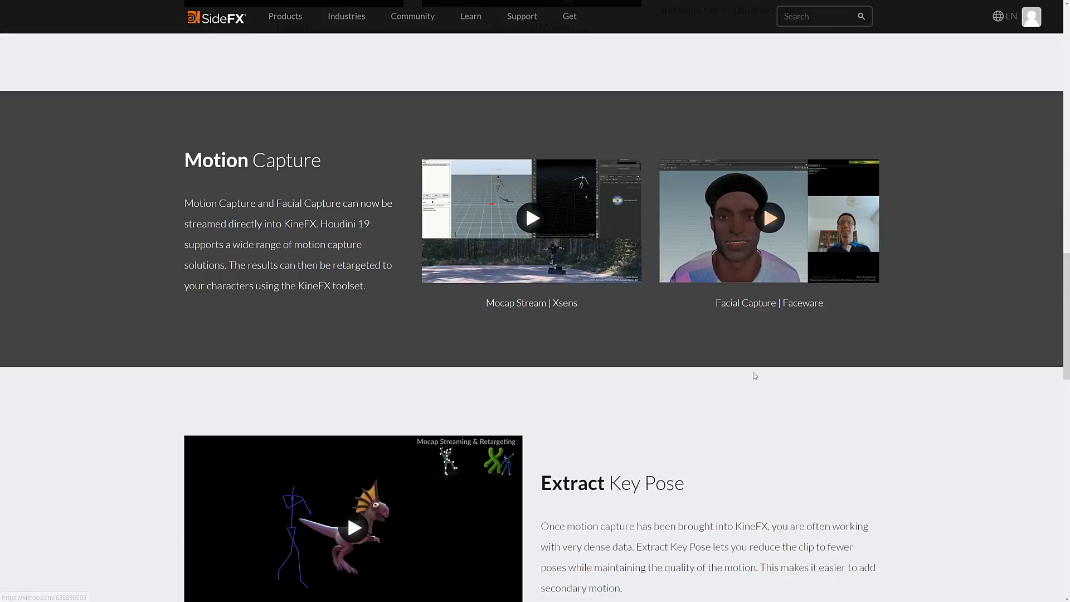
scroll(741, 334, "down", 9)
scroll(686, 226, "up", 3)
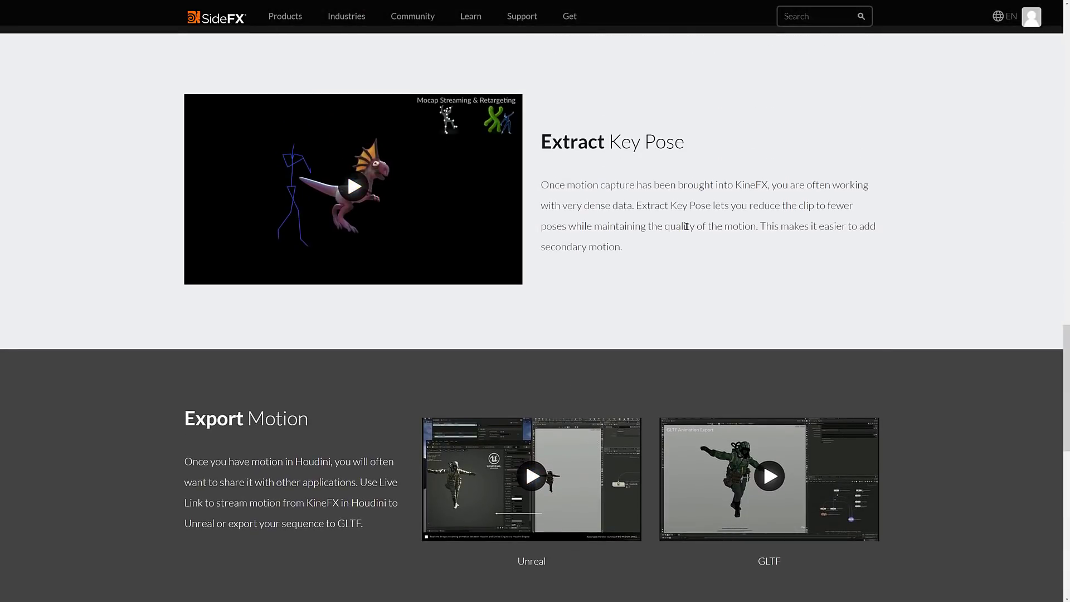
scroll(686, 226, "down", 2)
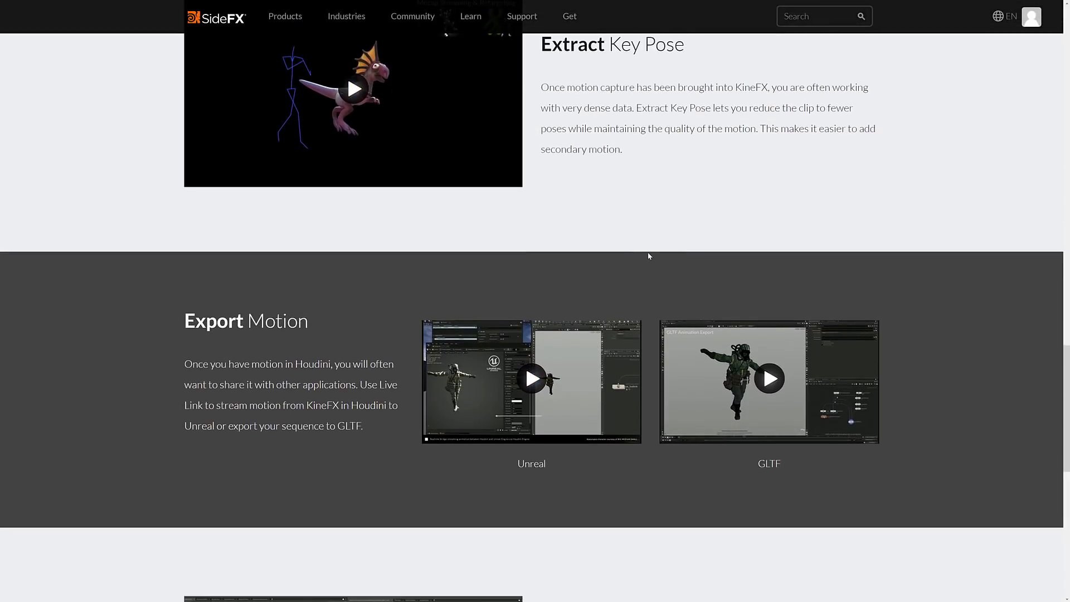
scroll(648, 256, "down", 8)
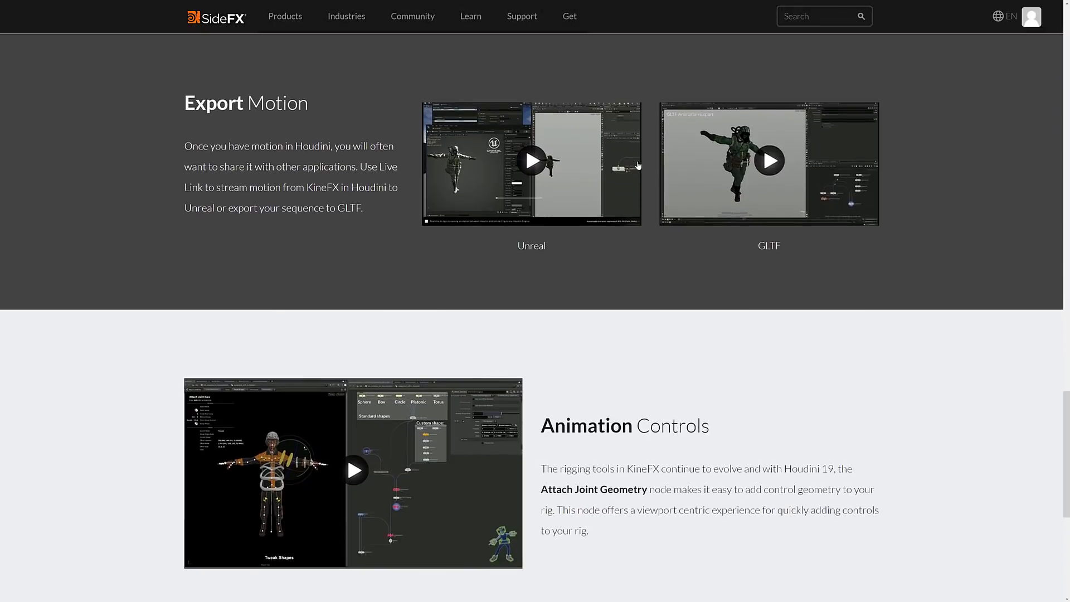
scroll(638, 166, "down", 1)
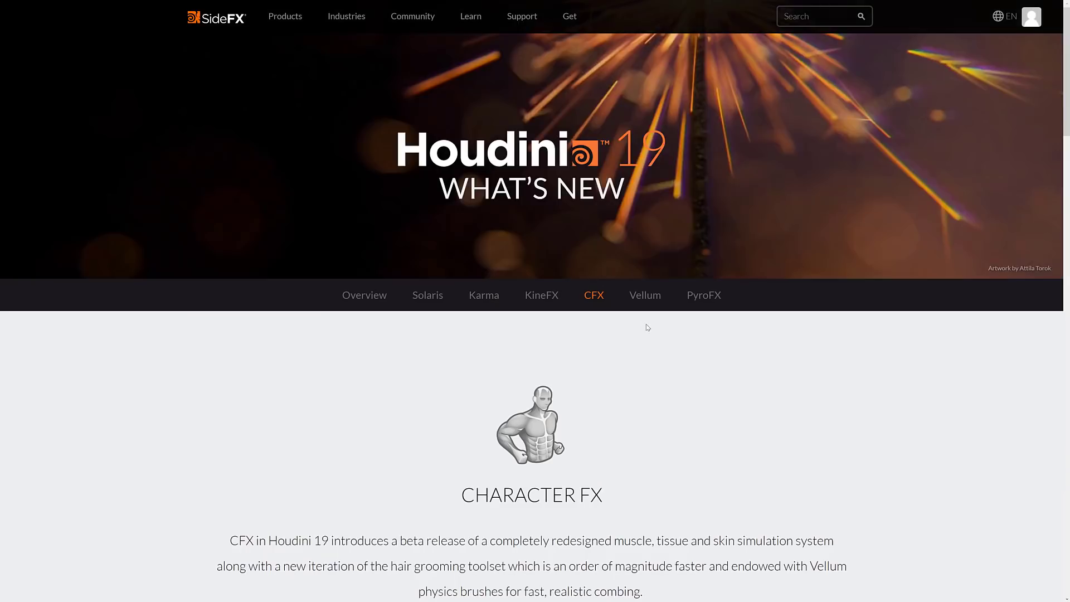
Scroll to the T-Rex description and highlight the word Vellum.
scroll(646, 328, "down", 10)
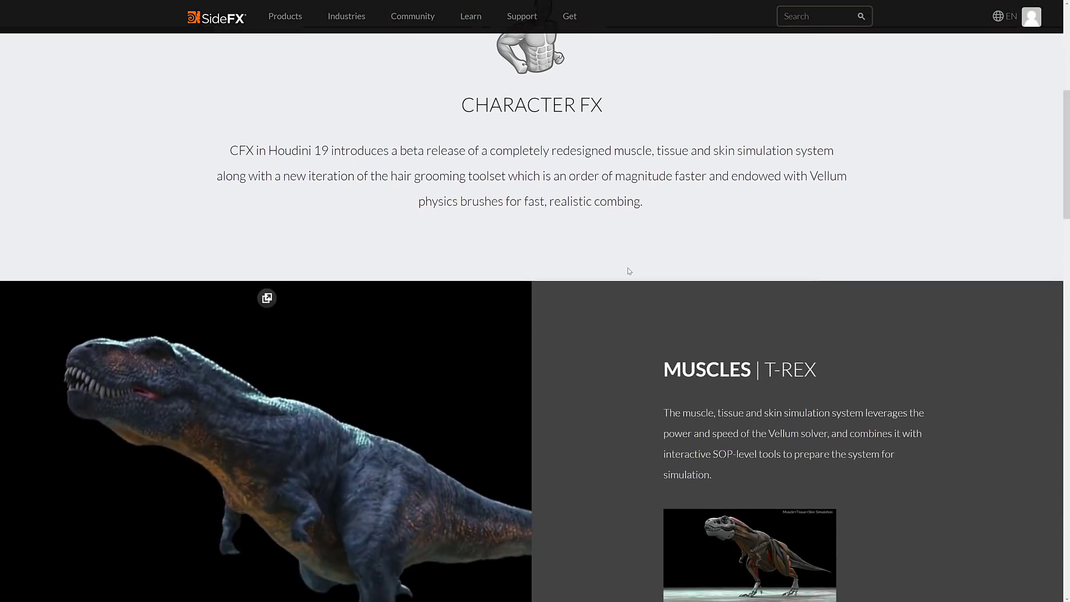
scroll(627, 272, "down", 1)
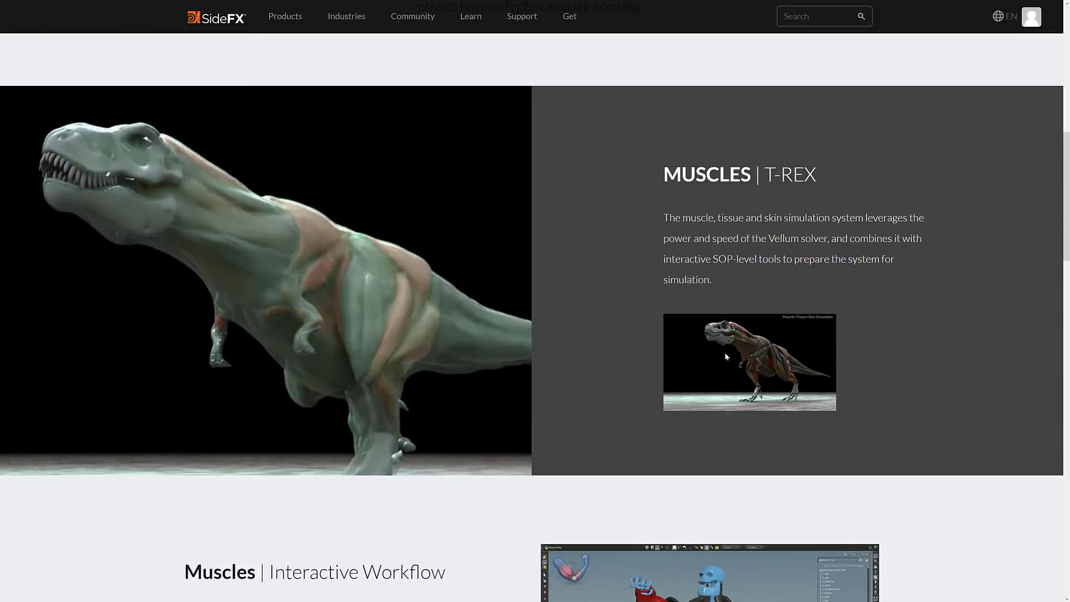
double_click(783, 238)
Scroll on through the CFX muscle, groom and hair sections.
scroll(838, 364, "down", 4)
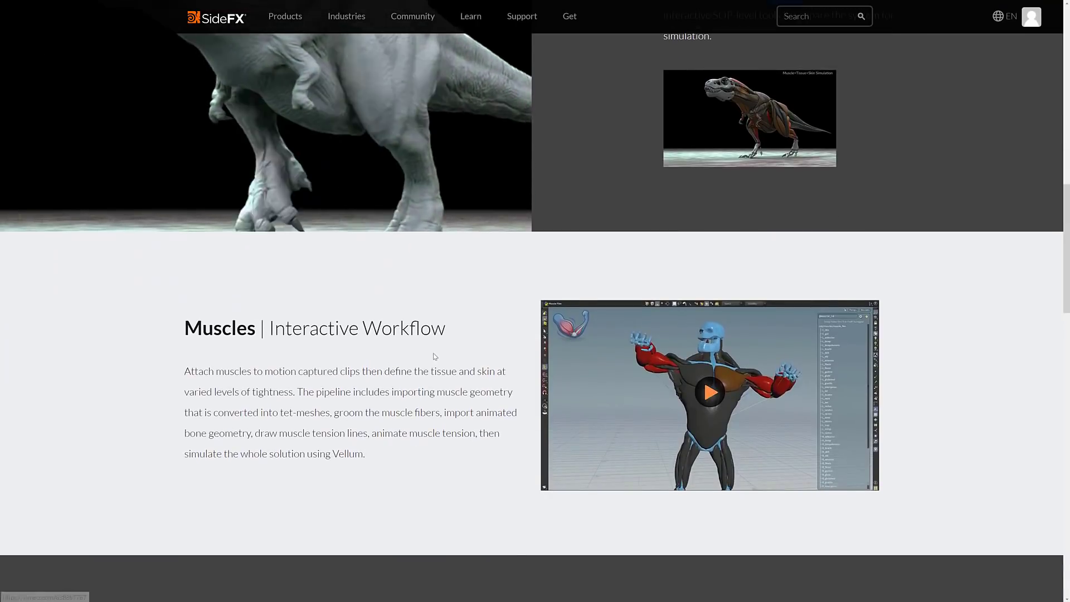
scroll(699, 384, "down", 4)
scroll(696, 392, "down", 4)
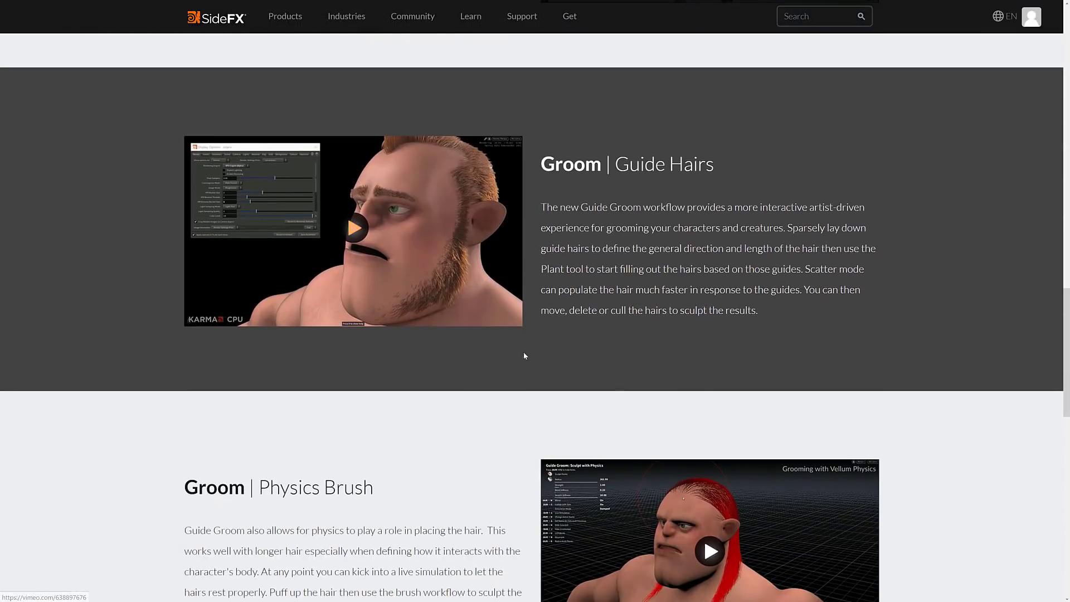
scroll(351, 229, "down", 5)
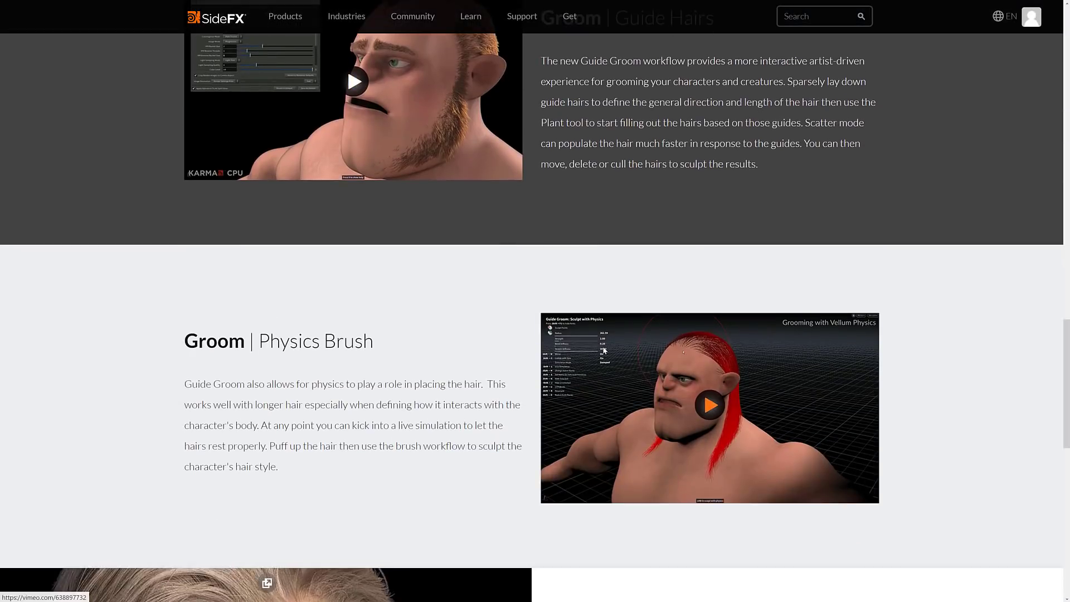
scroll(671, 278, "down", 3)
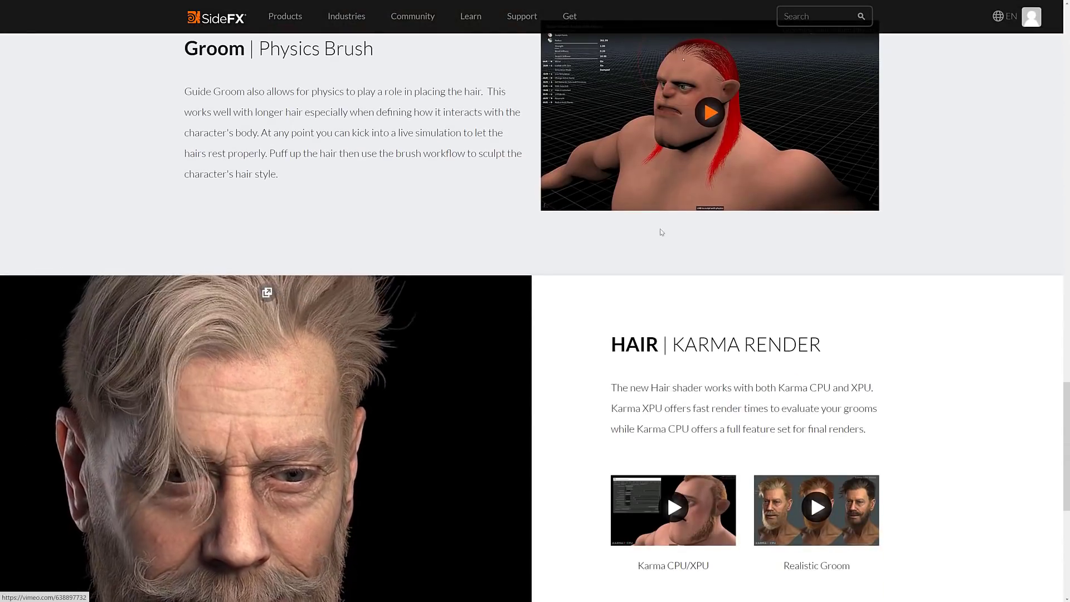
scroll(850, 299, "down", 2)
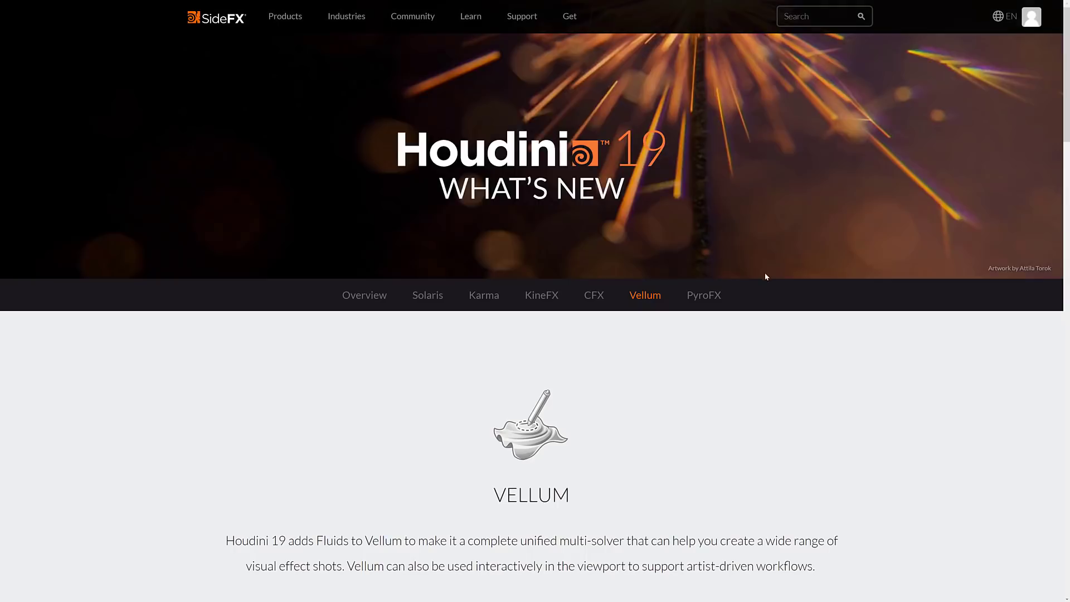
scroll(765, 275, "down", 8)
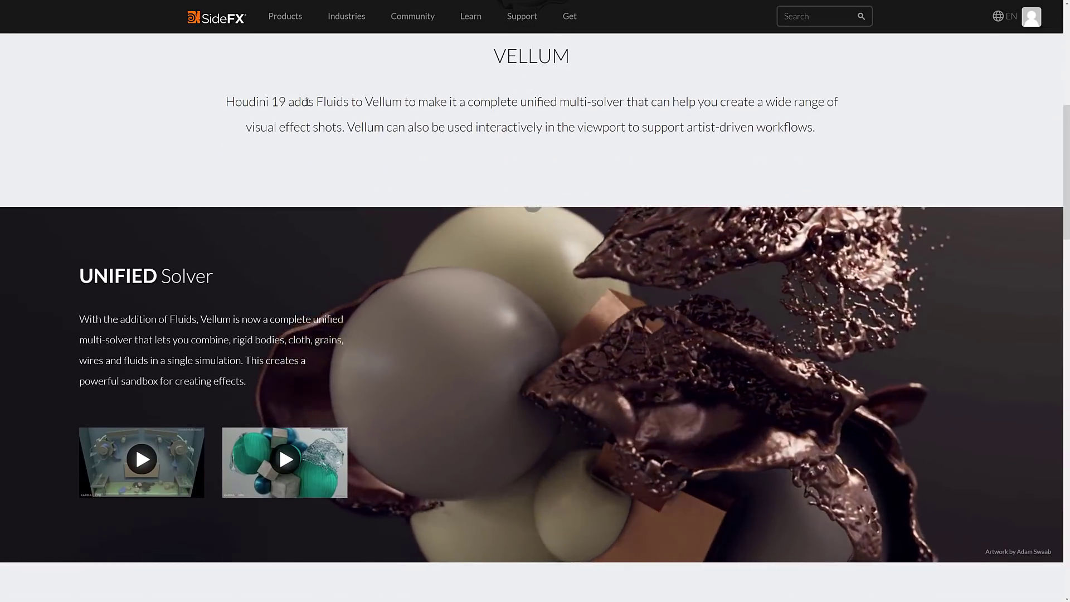
Highlight the sentence about Fluids in Vellum, then scroll through the solver, brush, rigids and grains sections.
left_click_drag(308, 101, 521, 105)
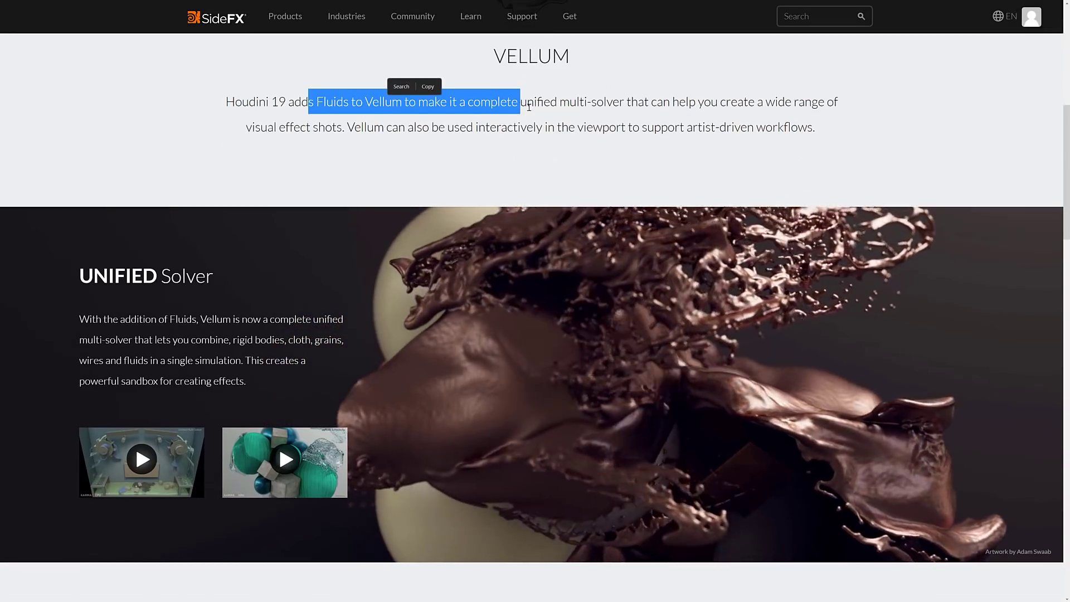
left_click(691, 103)
scroll(495, 165, "down", 3)
scroll(496, 165, "down", 5)
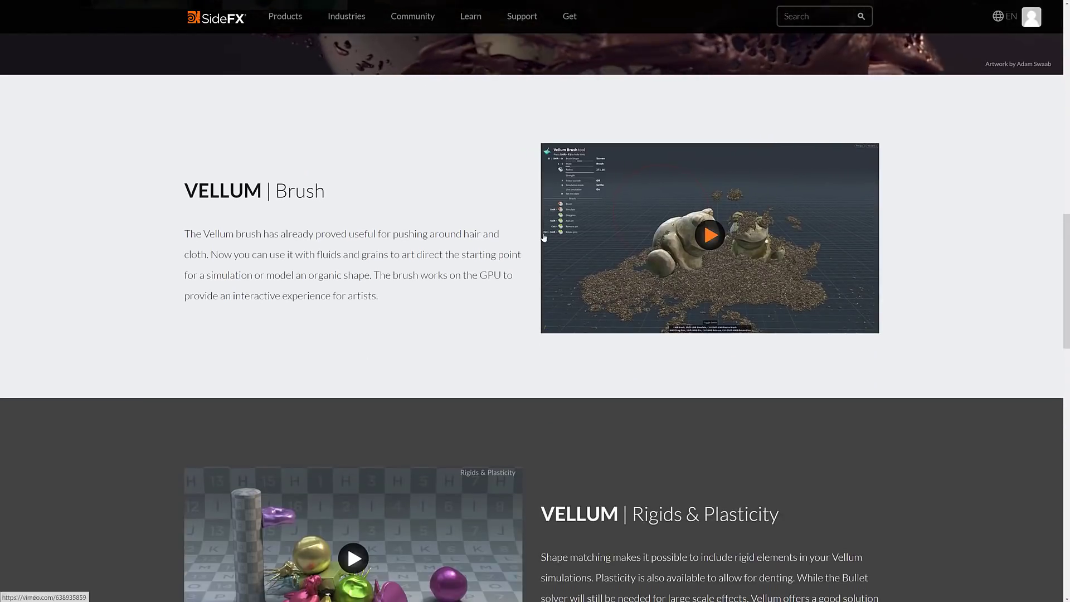
scroll(363, 219, "down", 1)
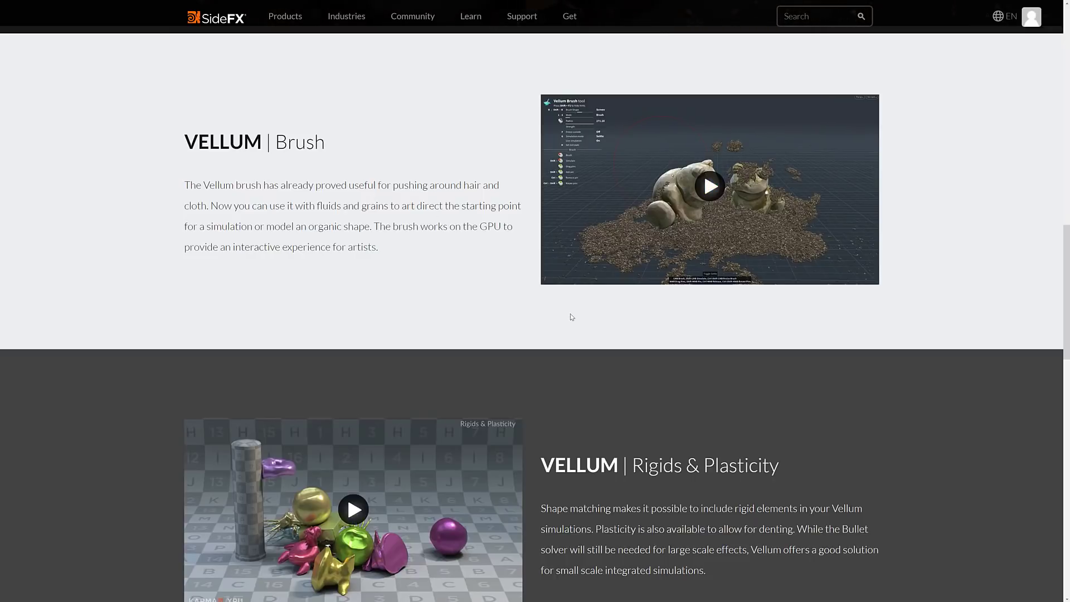
scroll(704, 357, "down", 4)
scroll(699, 330, "down", 9)
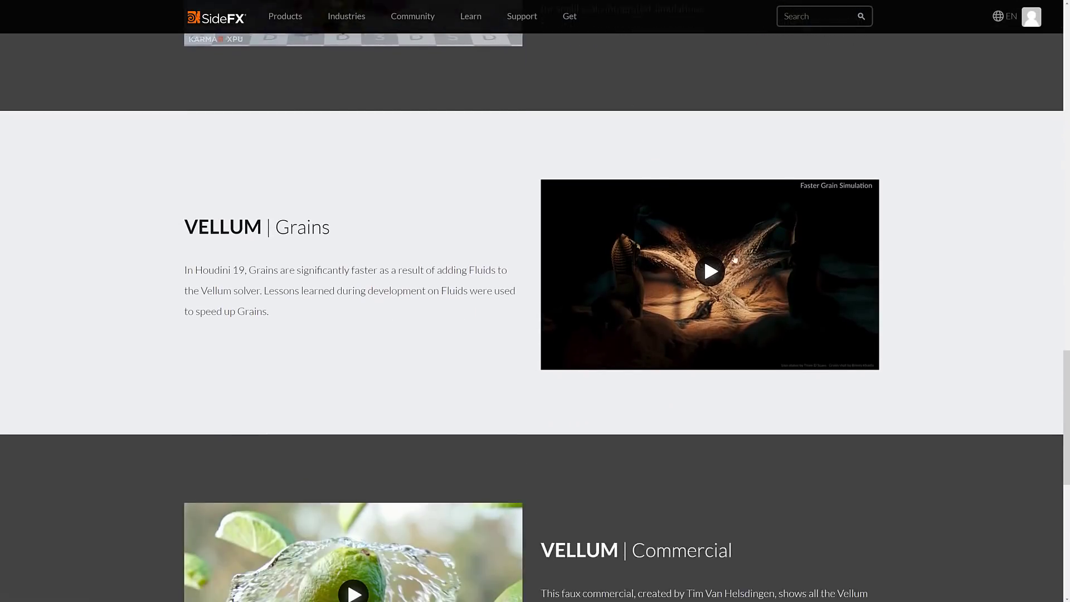
scroll(683, 315, "down", 2)
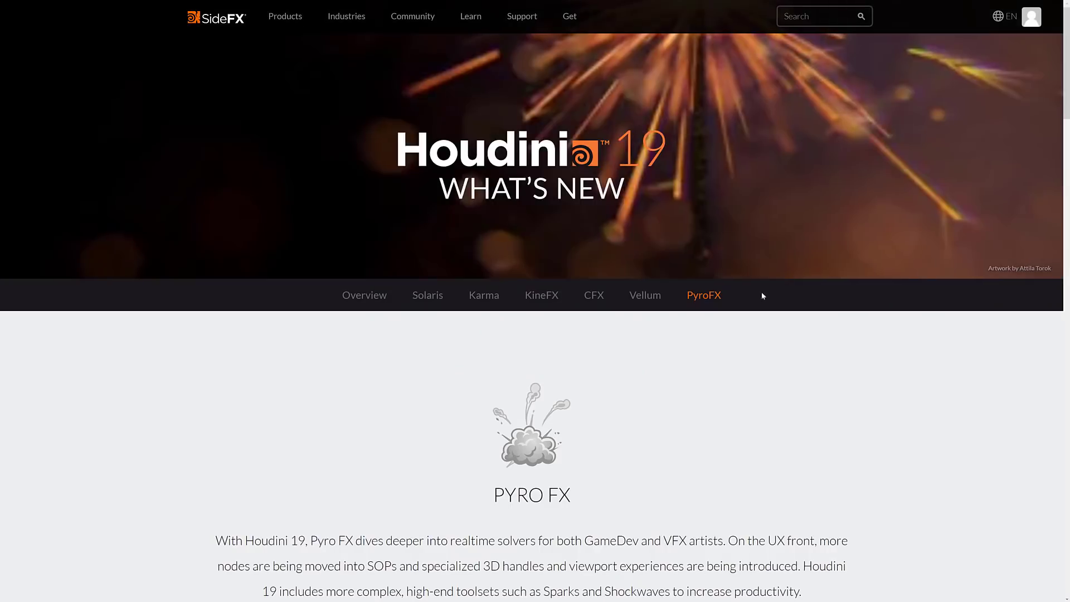
Skim the PyroFX page's realtime solver features.
scroll(759, 296, "down", 5)
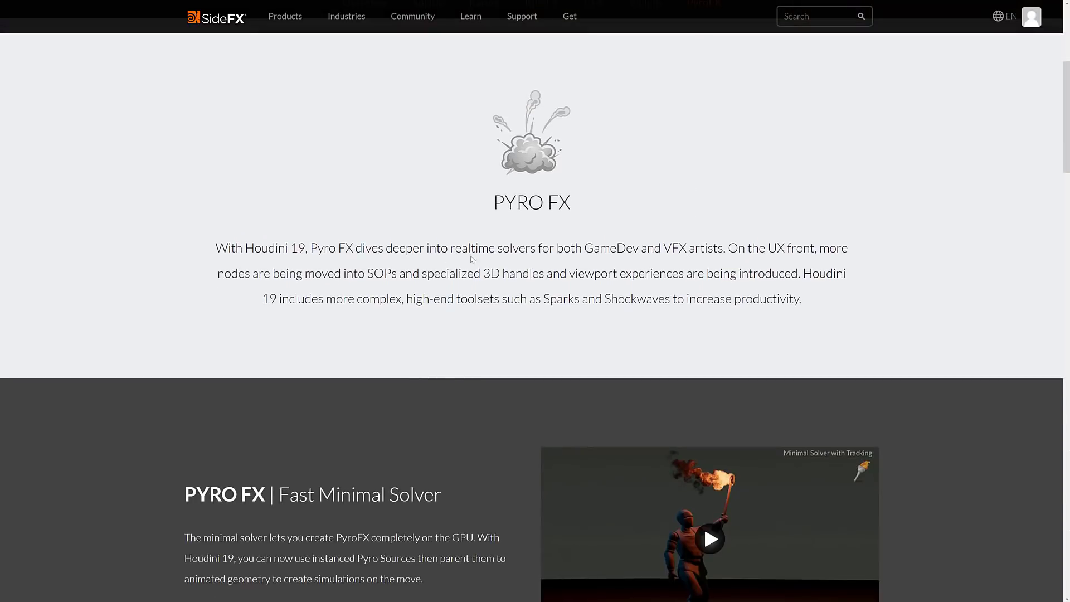
scroll(490, 259, "down", 3)
scroll(501, 259, "up", 1)
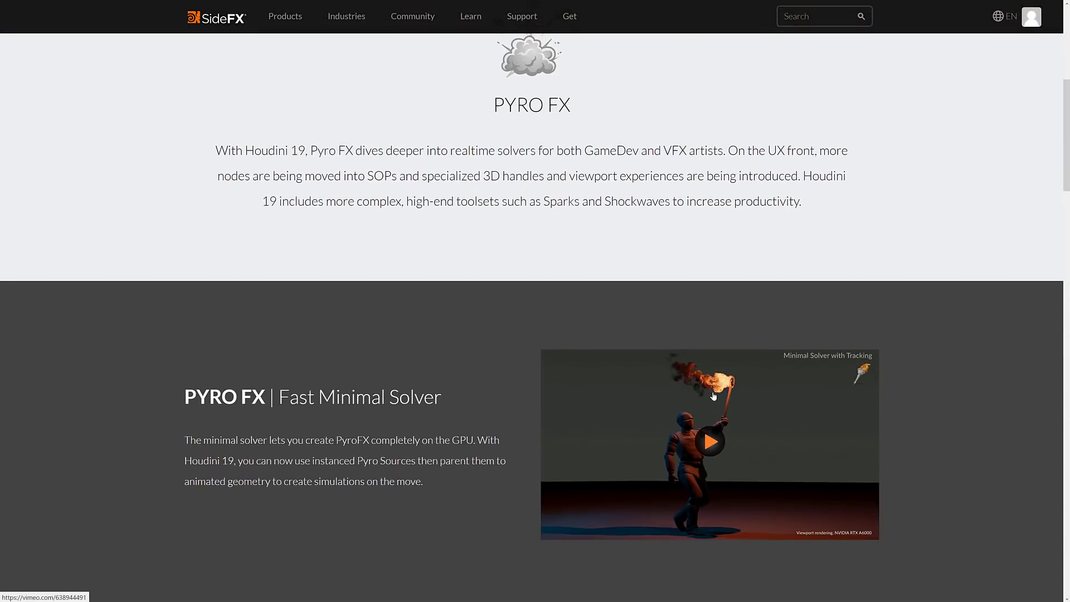
scroll(713, 396, "down", 4)
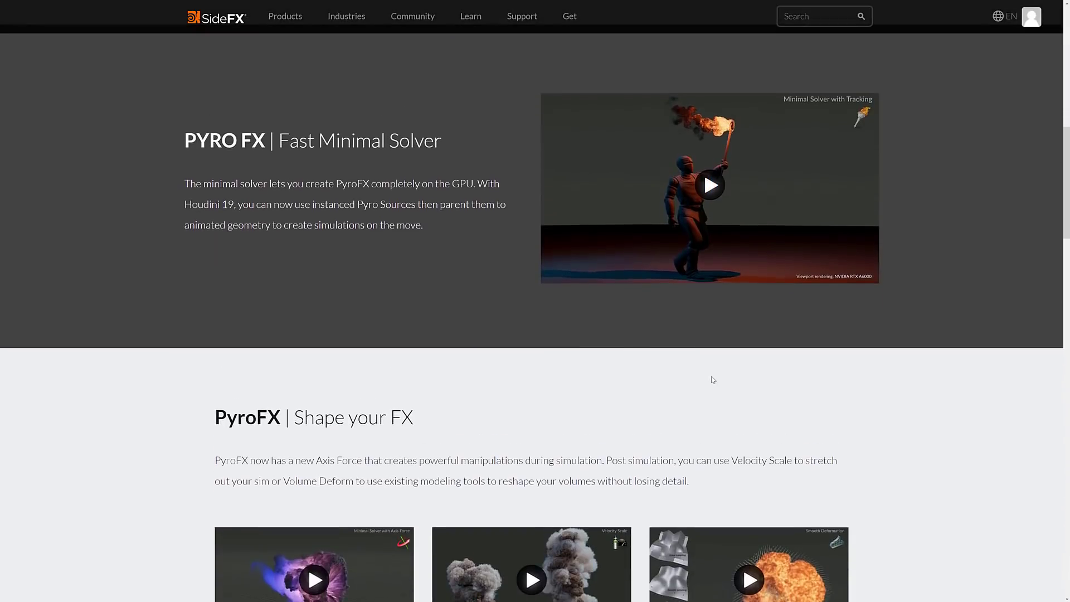
scroll(712, 377, "up", 1)
scroll(679, 362, "down", 10)
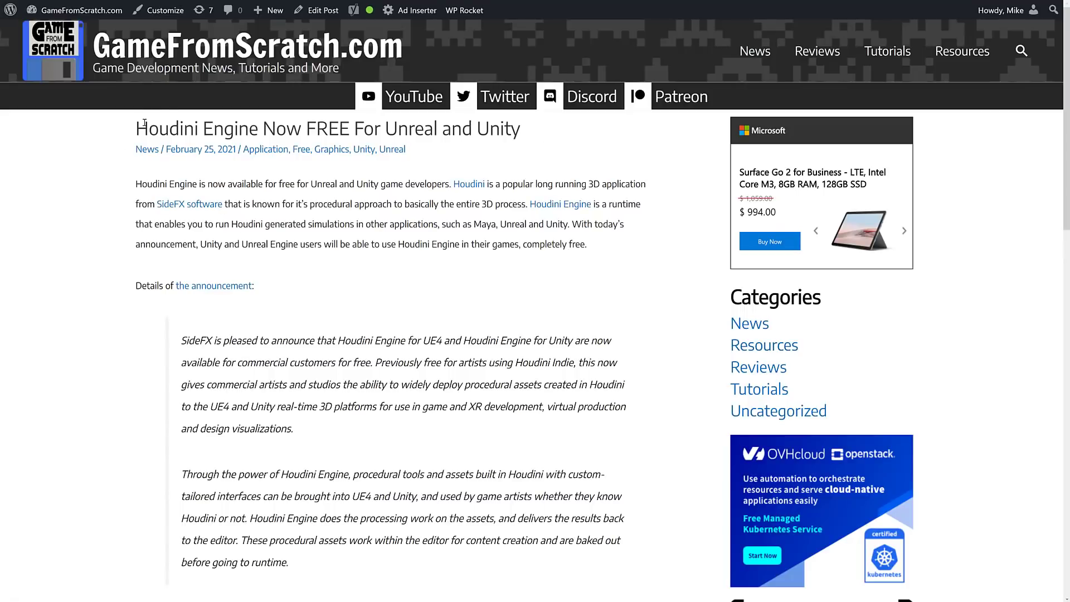
Highlight the 'Houdini Engine Now FREE' article title, then switch back to Houdini.
left_click_drag(136, 129, 560, 127)
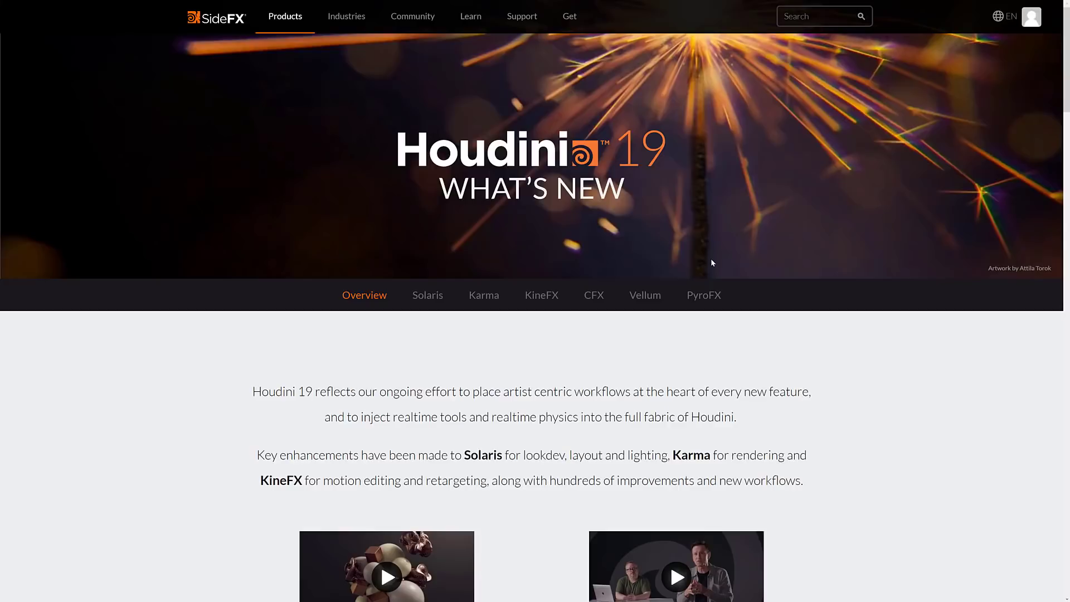
key("alt+Tab")
key("alt+Tab")
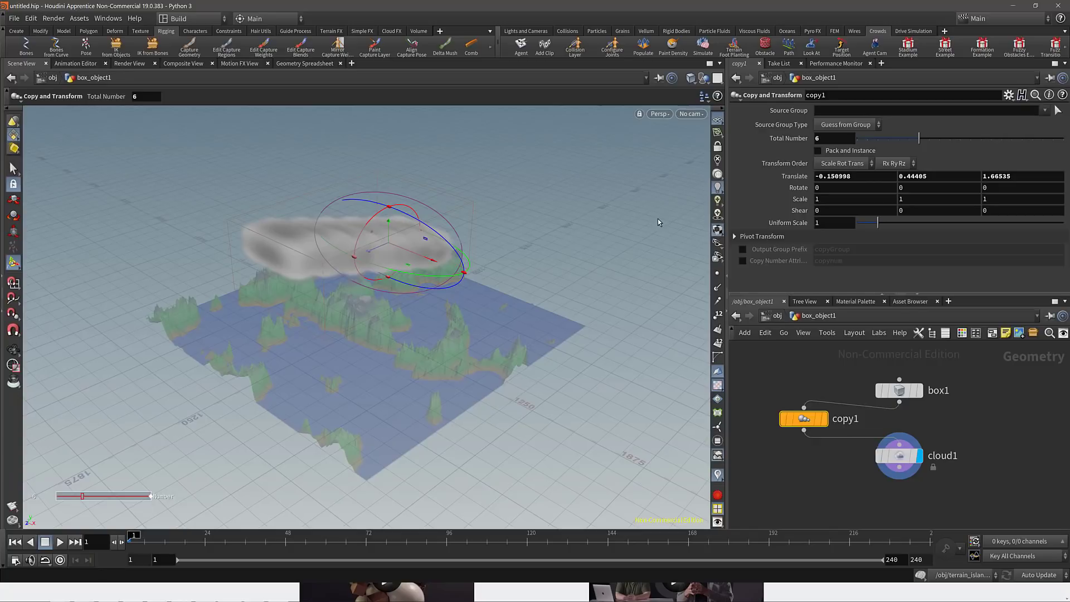
mouse_move(814, 424)
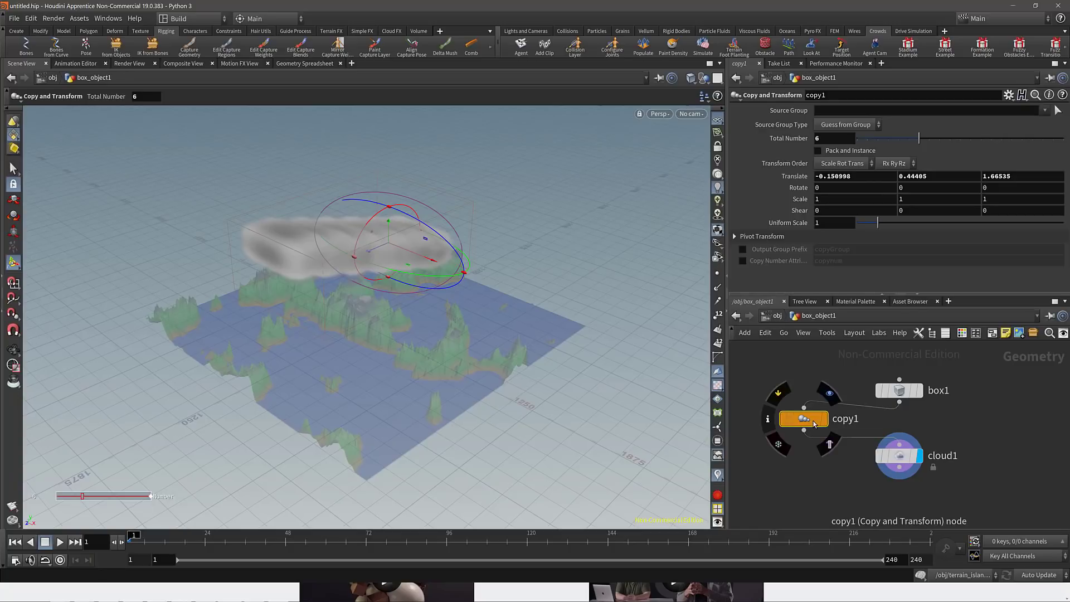